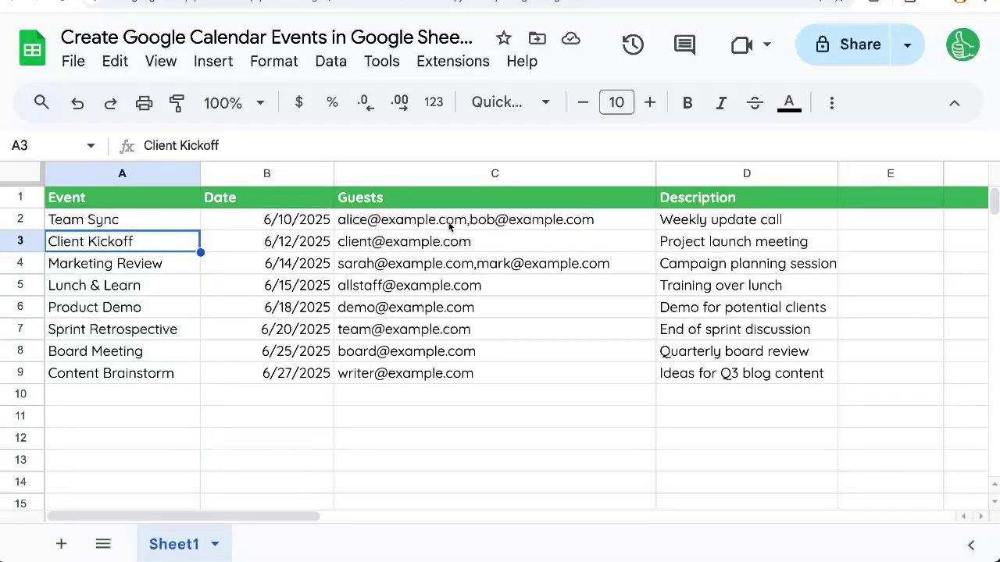
# Step: Review the Team Sync and Client Kickoff rows, briefly opening Google Calendar in the side panel
pyautogui.click(450, 225)
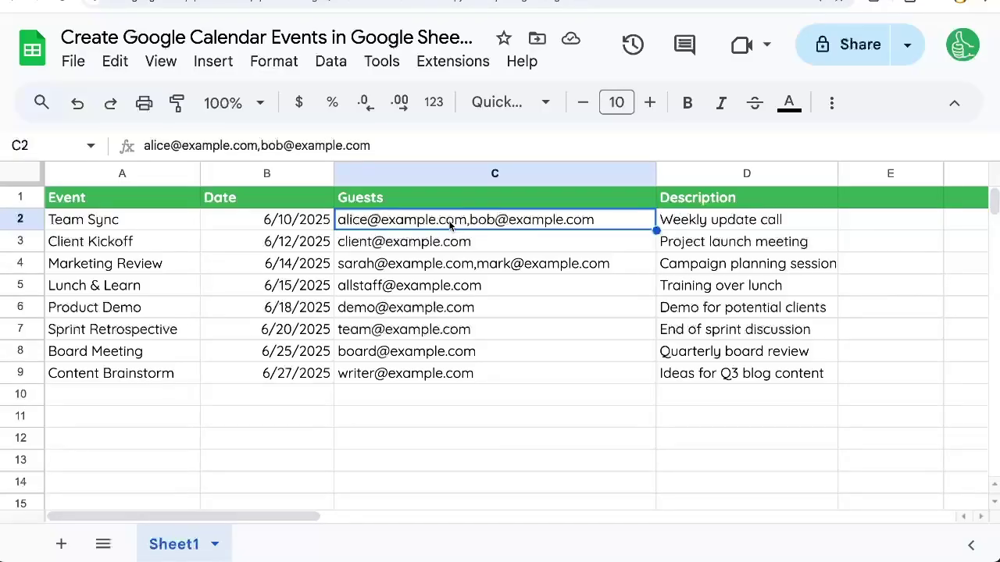
pyautogui.click(141, 226)
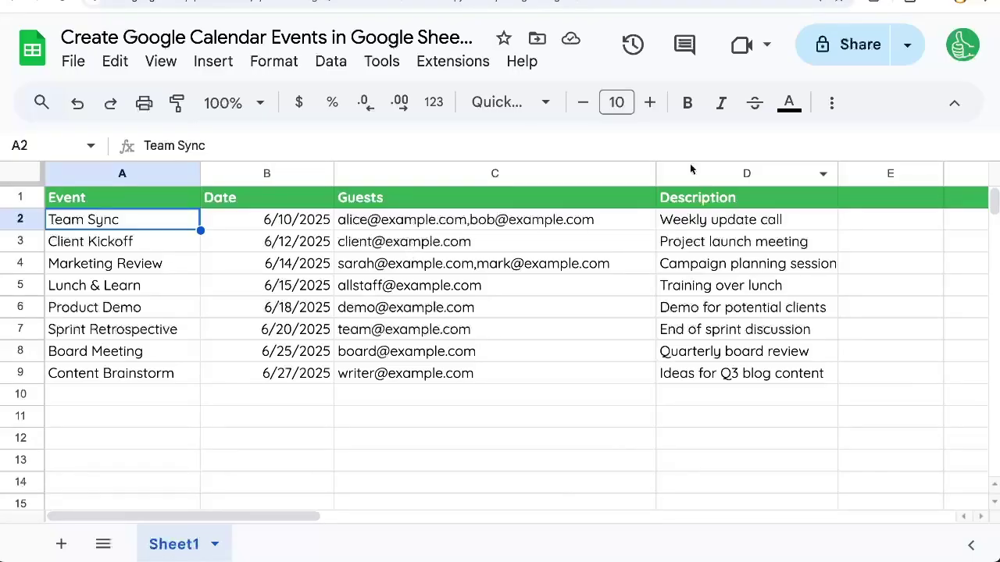
pyautogui.click(460, 244)
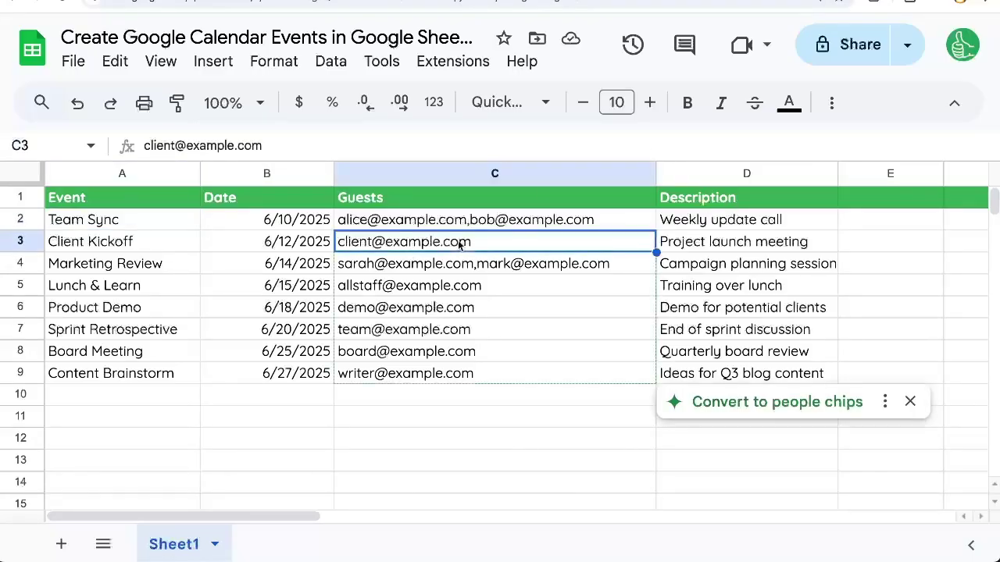
pyautogui.click(968, 544)
pyautogui.click(970, 107)
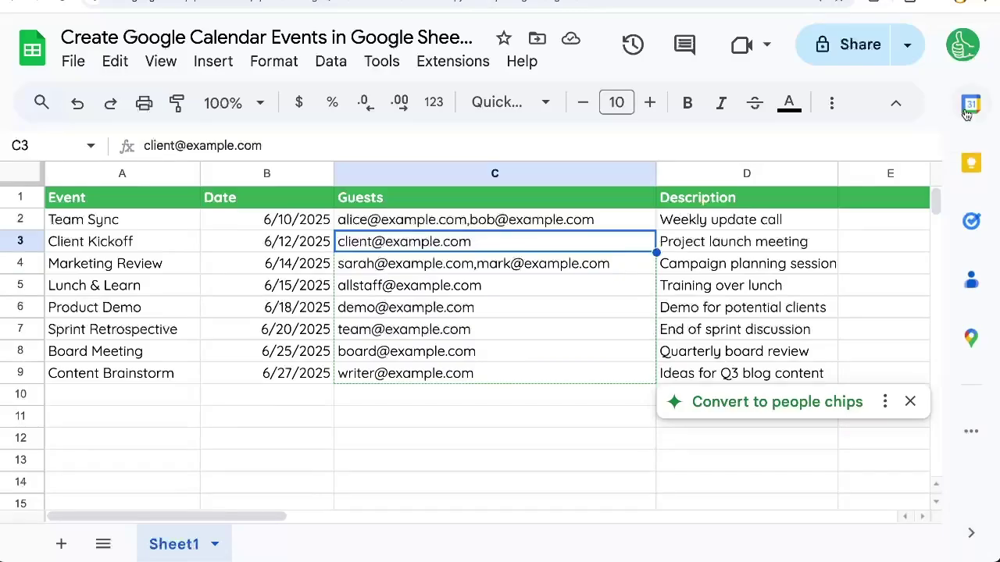
pyautogui.click(973, 47)
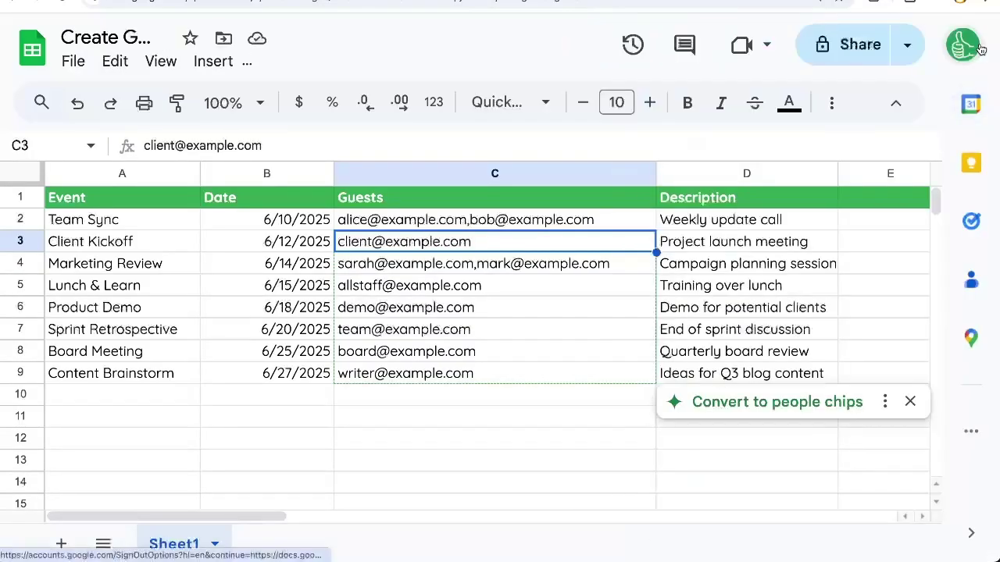
pyautogui.click(981, 544)
pyautogui.click(324, 327)
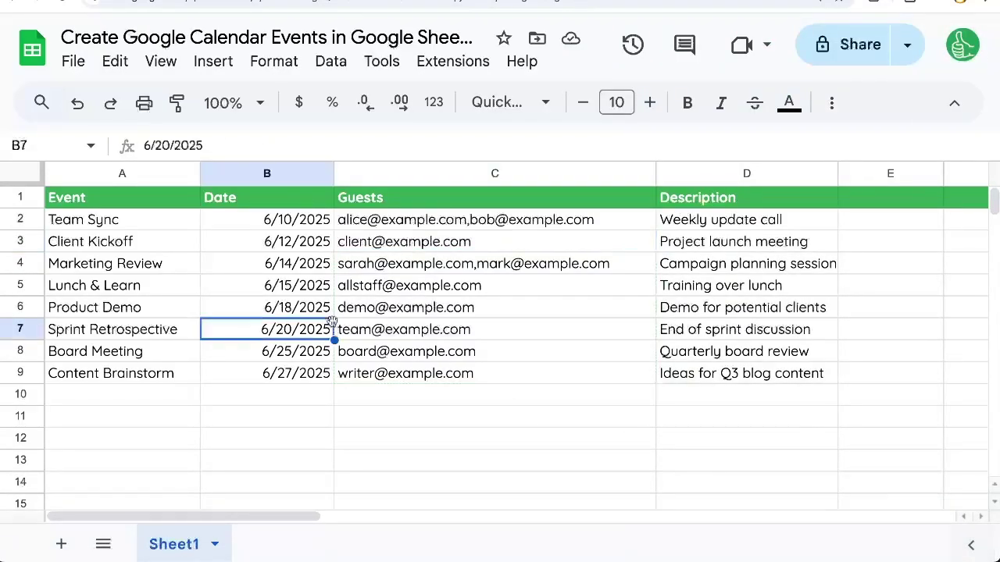
pyautogui.click(227, 242)
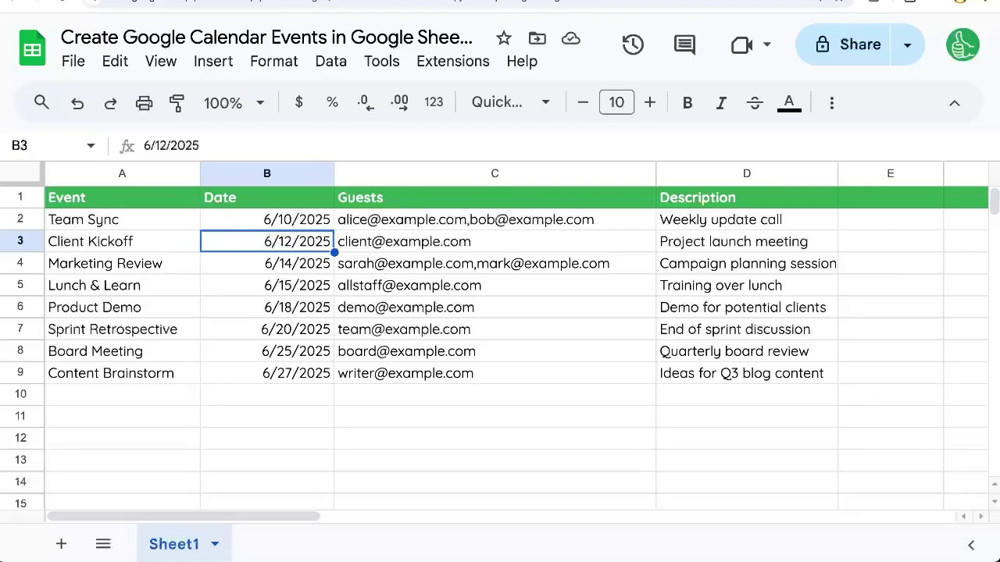
# Step: Open the Apps Script editor via Extensions and rename myFunction to sendToMyCalendar
pyautogui.click(435, 62)
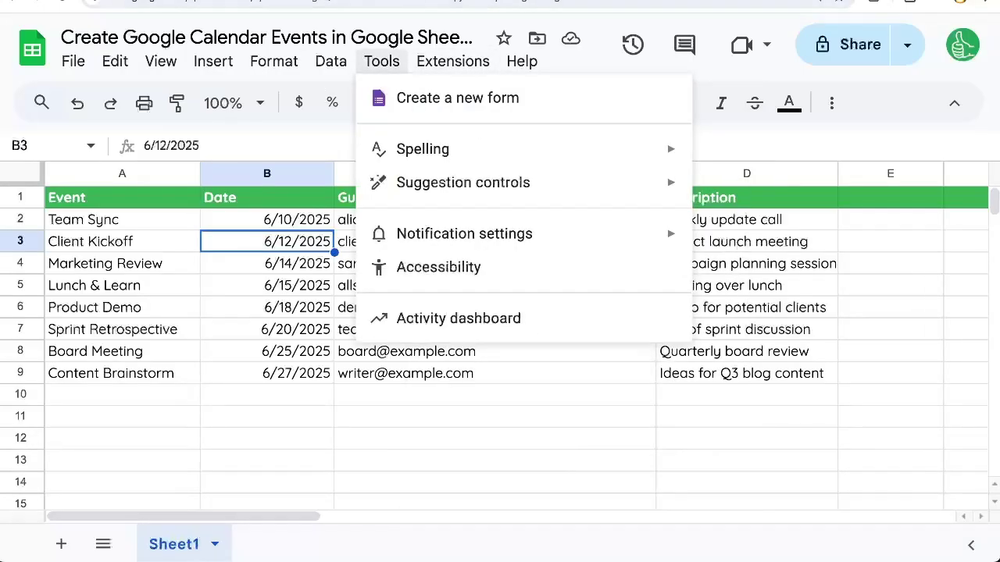
pyautogui.doubleClick(394, 133)
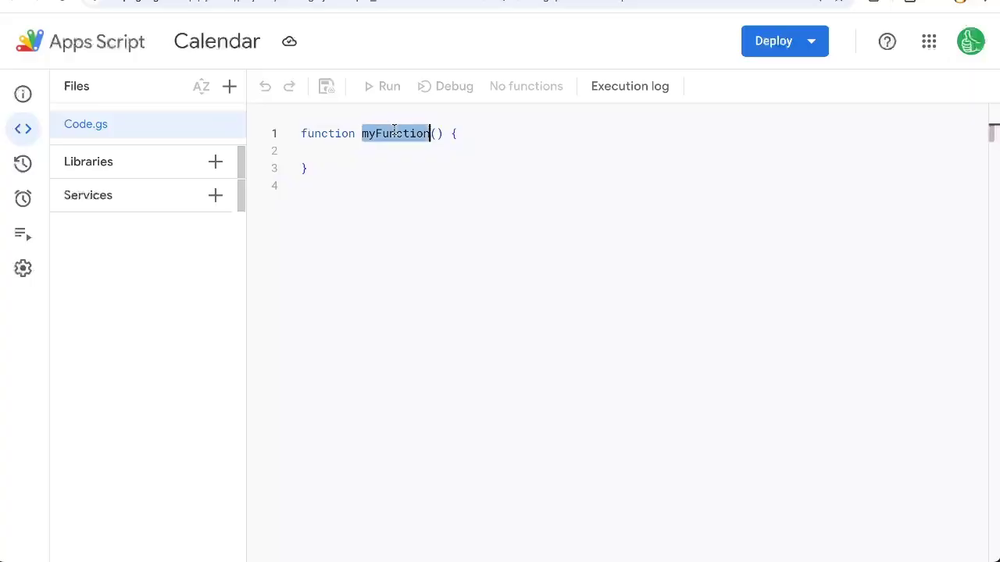
pyautogui.write('sendTo')
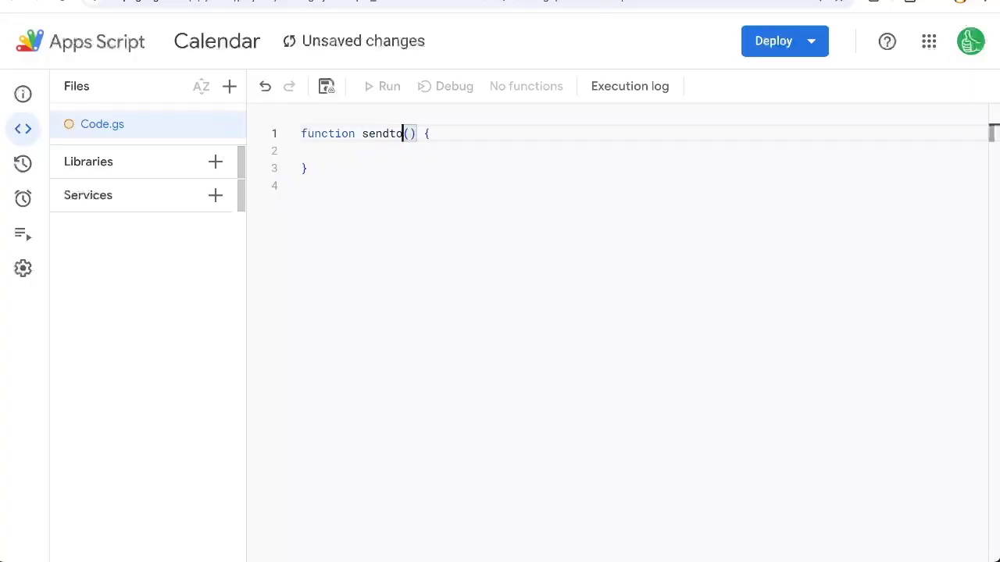
pyautogui.write('MyCale')
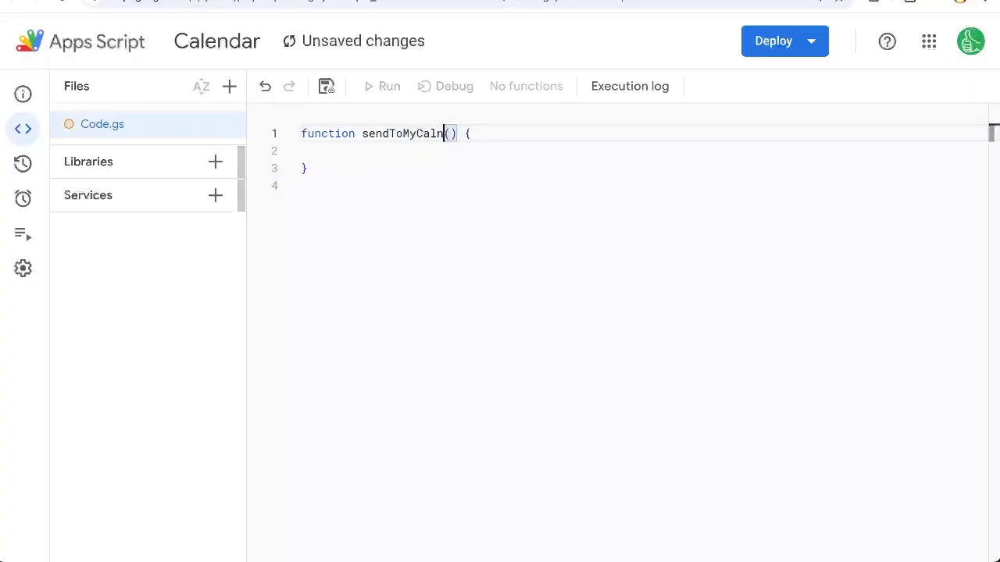
pyautogui.write('ndar')
pyautogui.press('Down')
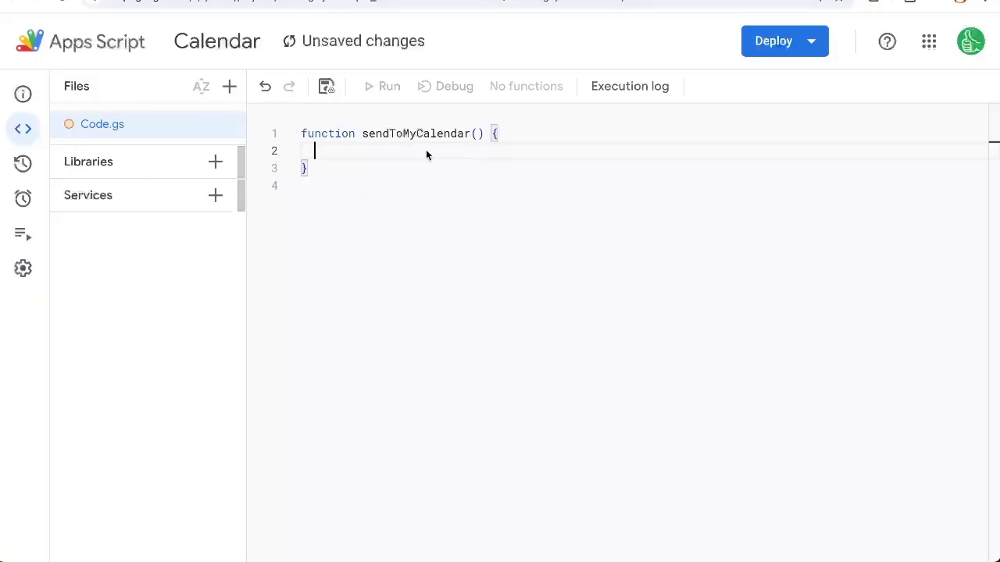
# Step: Write CalendarApp.getDefaultCalendar().createAllDayEvent(title,date,date,{ in the function body
pyautogui.press('Return')
pyautogui.write('Cal')
pyautogui.press('Return')
pyautogui.write('.')
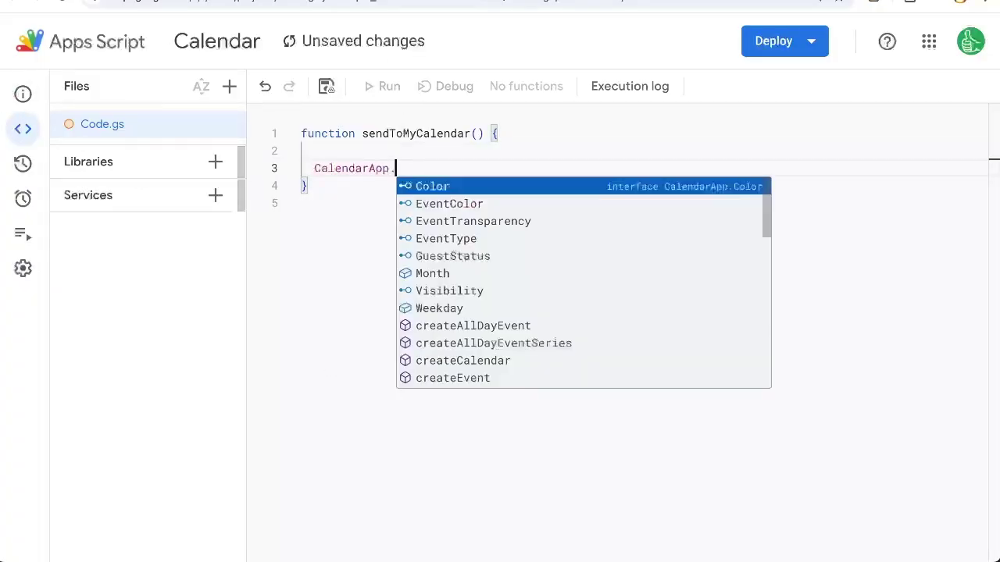
pyautogui.write('getDe')
pyautogui.press('Return')
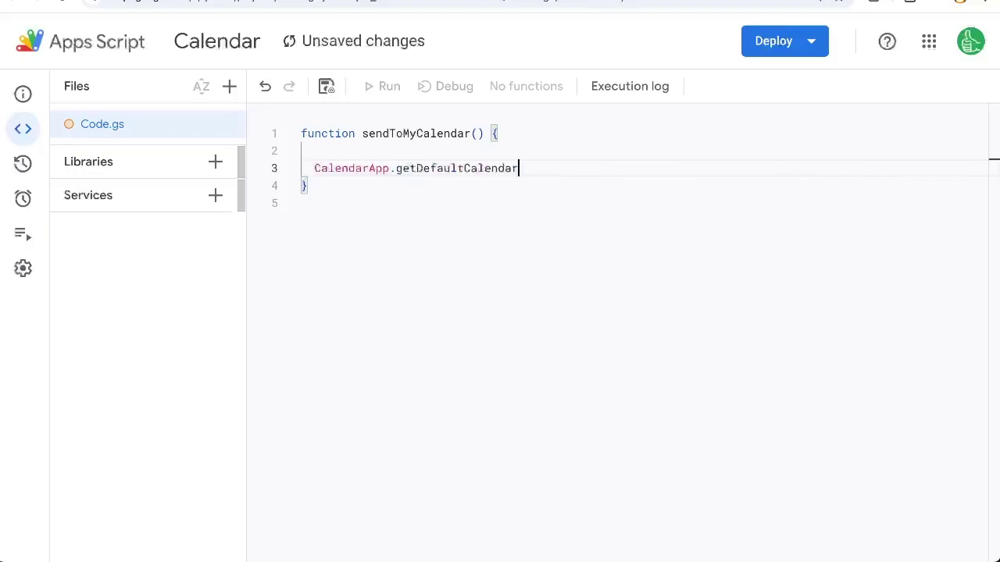
pyautogui.write('().creat')
pyautogui.press('Return')
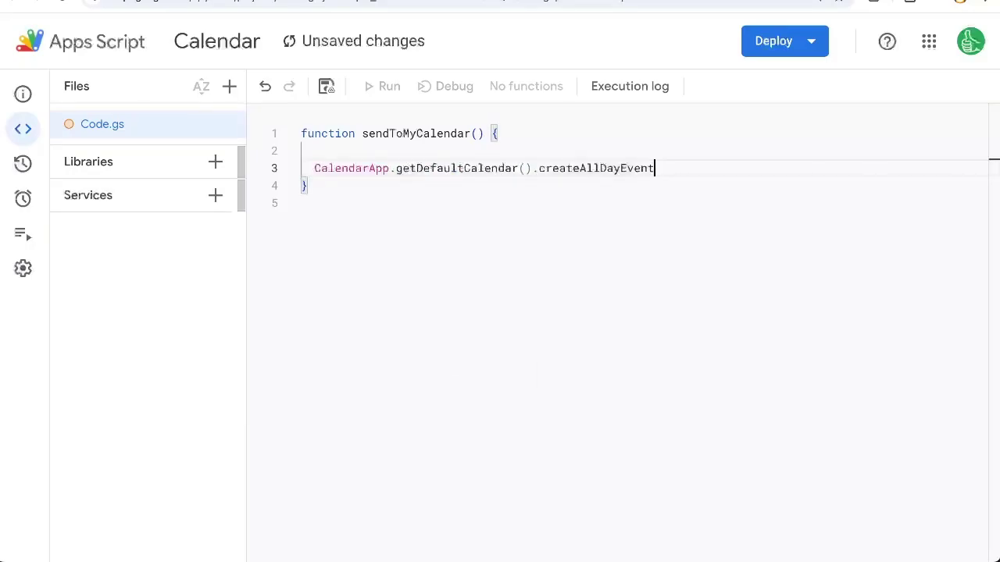
pyautogui.write('(')
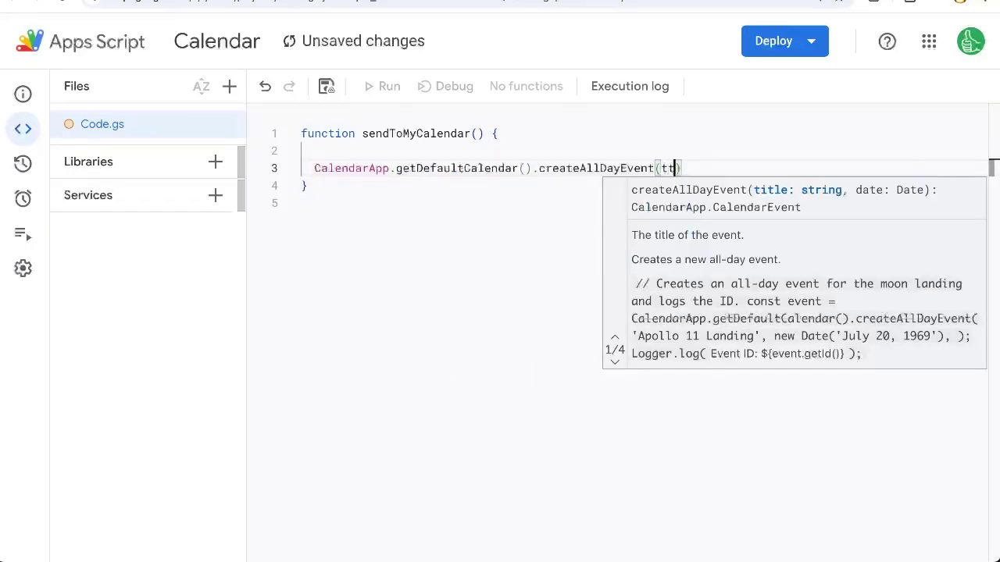
pyautogui.write('title')
pyautogui.write(',date')
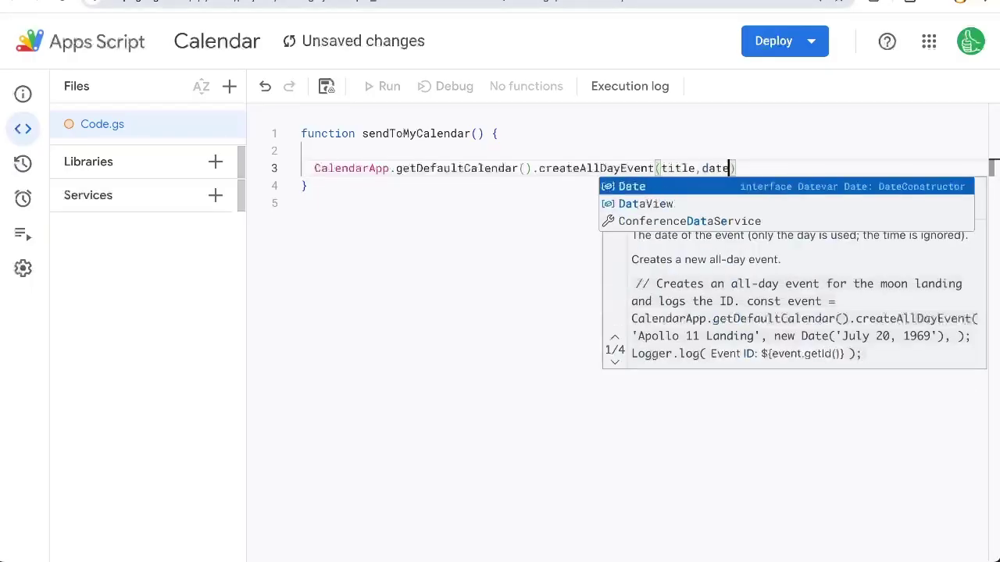
pyautogui.write(',date')
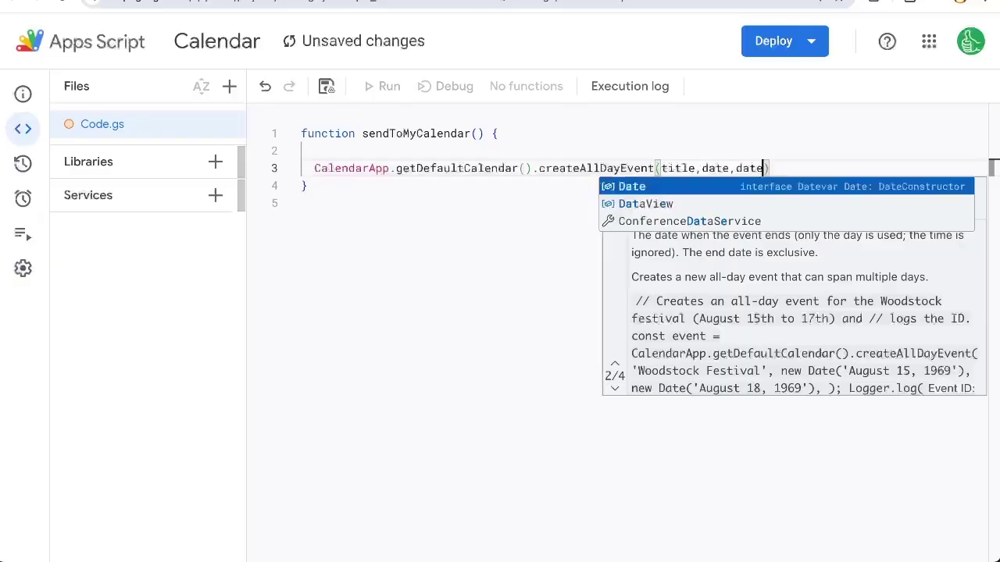
pyautogui.write(',')
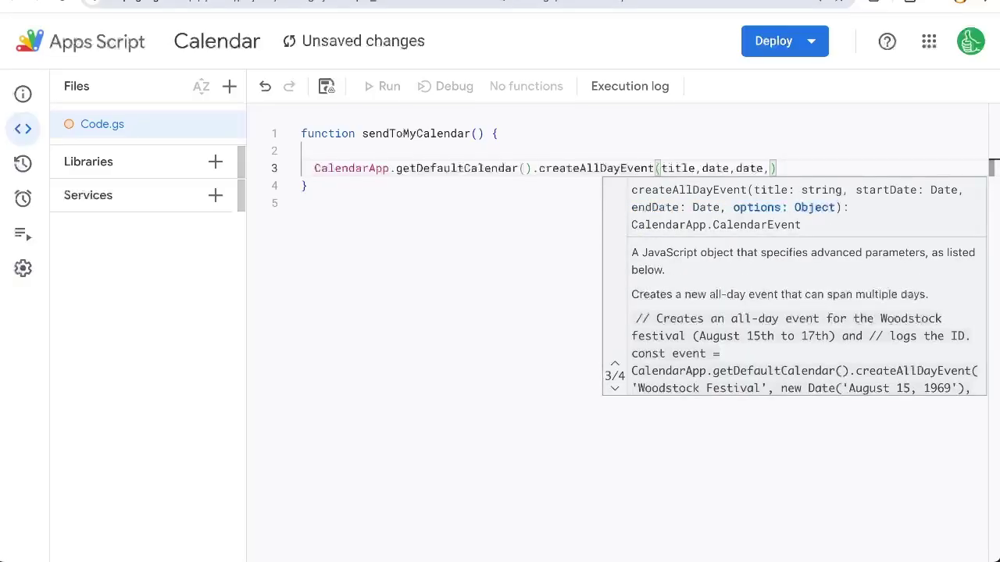
pyautogui.write('{')
# Step: Add the guests: guests option inside the braces and check the title and date arguments
pyautogui.press('Return')
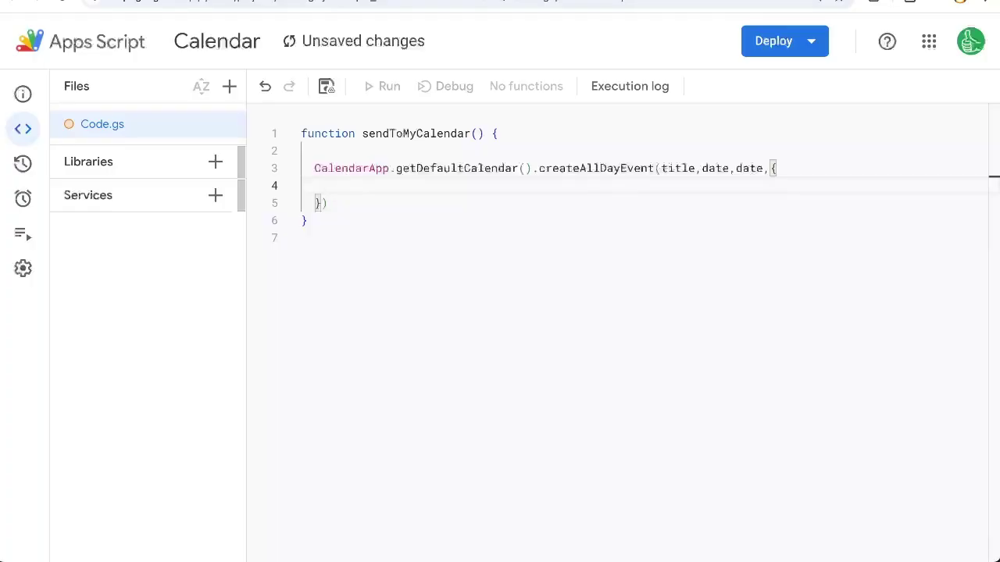
pyautogui.write('guests: ')
pyautogui.write('guests')
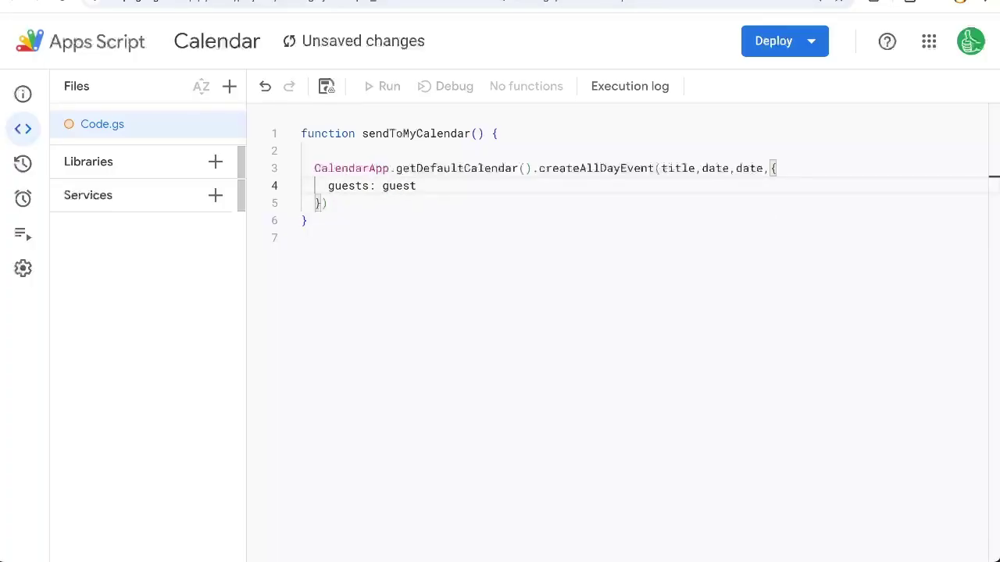
pyautogui.doubleClick(403, 188)
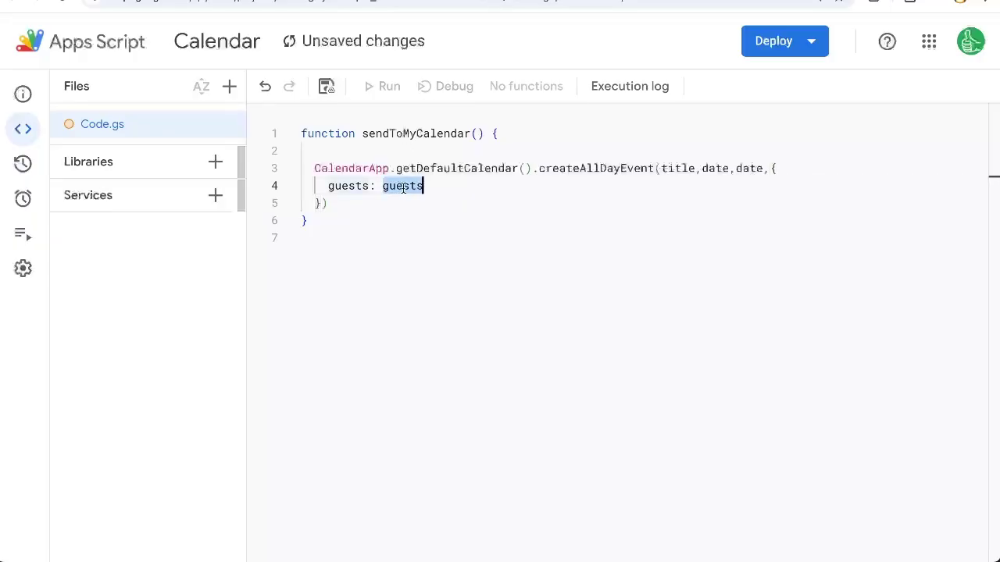
pyautogui.doubleClick(676, 168)
pyautogui.doubleClick(712, 168)
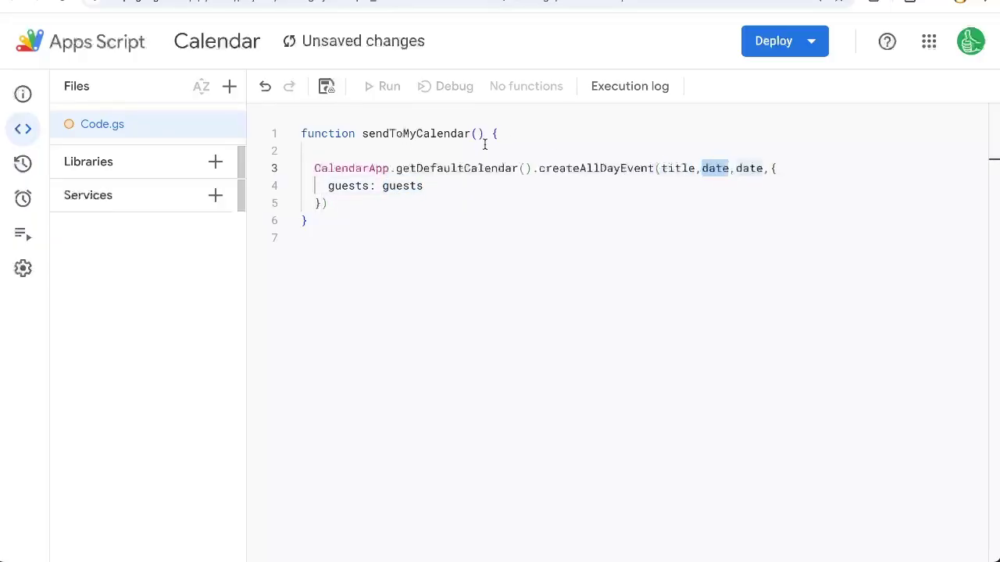
pyautogui.click(482, 150)
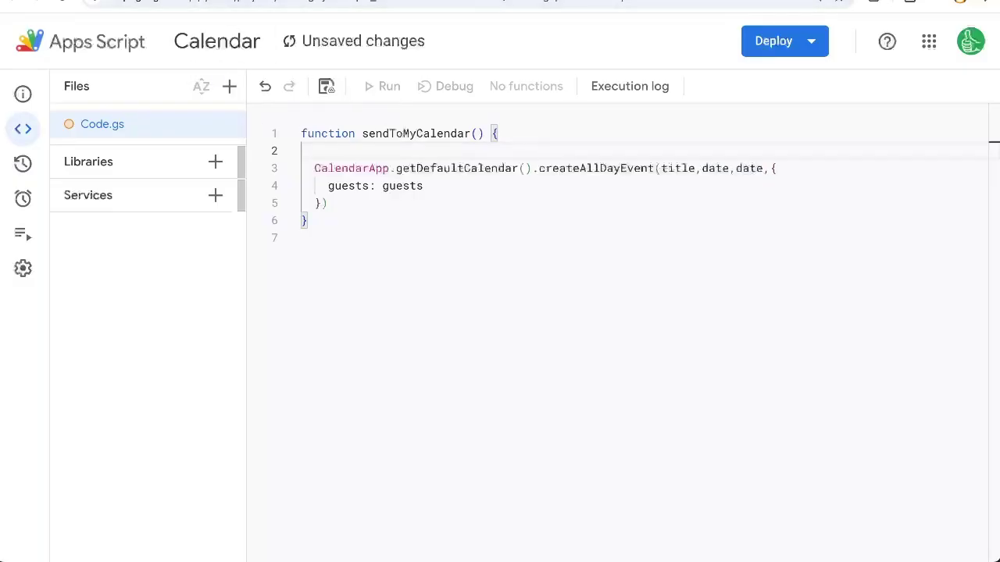
# Step: Select across the Team Sync row's name, date, guests and description, ending on date cell B2
pyautogui.moveTo(171, 221); pyautogui.dragTo(551, 223)
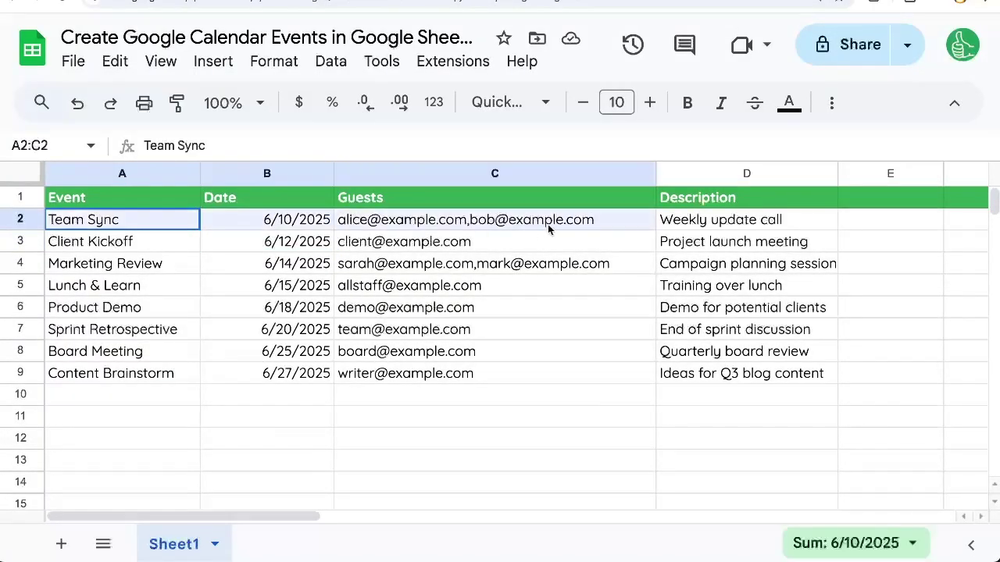
pyautogui.moveTo(660, 224); pyautogui.dragTo(216, 230)
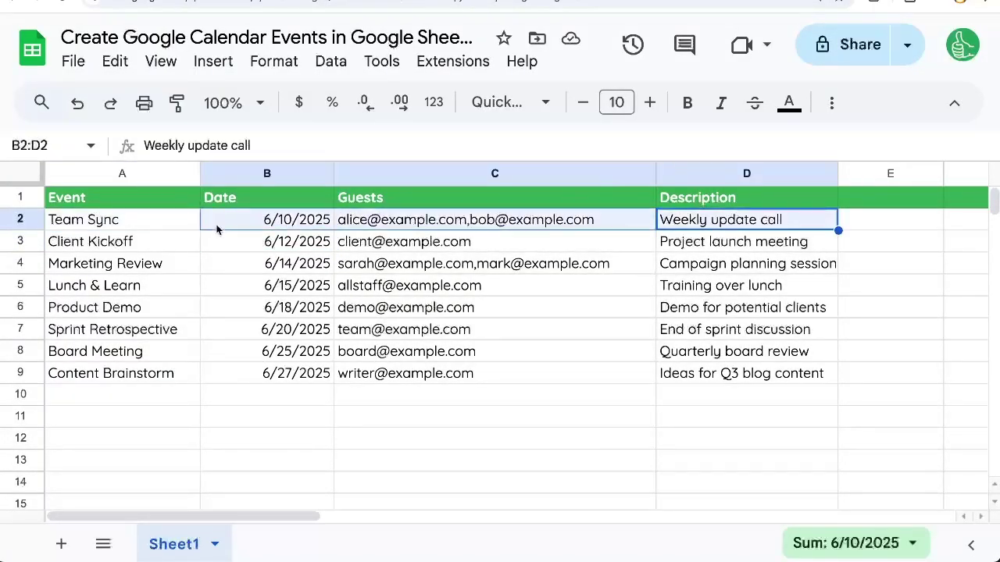
pyautogui.click(152, 226)
pyautogui.moveTo(283, 224); pyautogui.dragTo(718, 229)
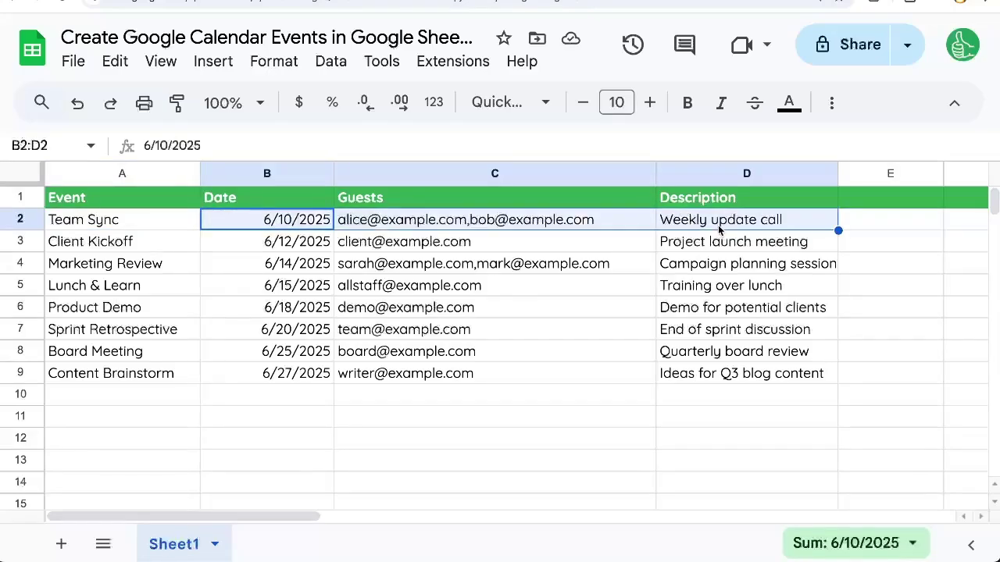
pyautogui.click(250, 226)
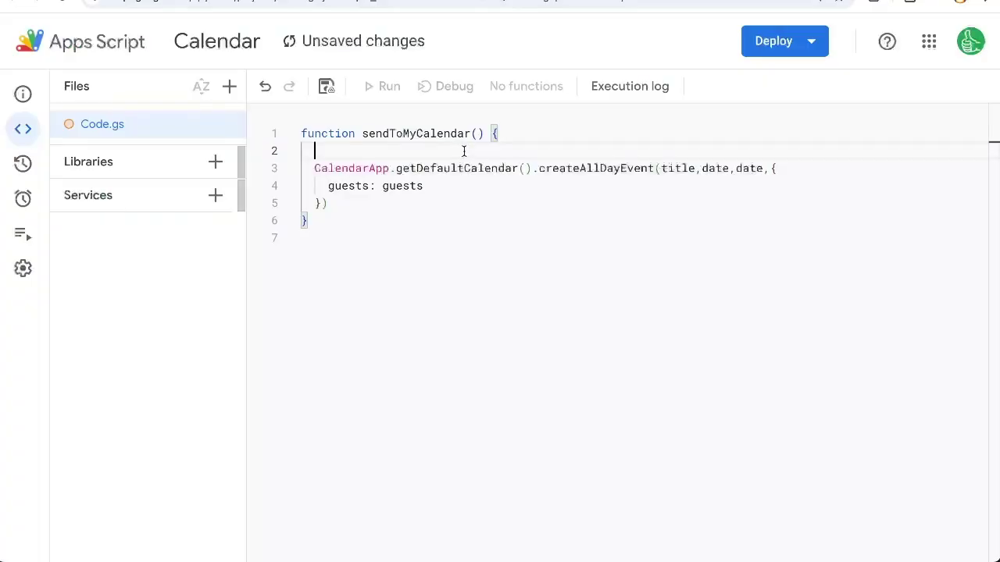
# Step: Add the line var row = SpreadsheetApp.getActiveRange().getRow()
pyautogui.write('SpreadsheetApp')
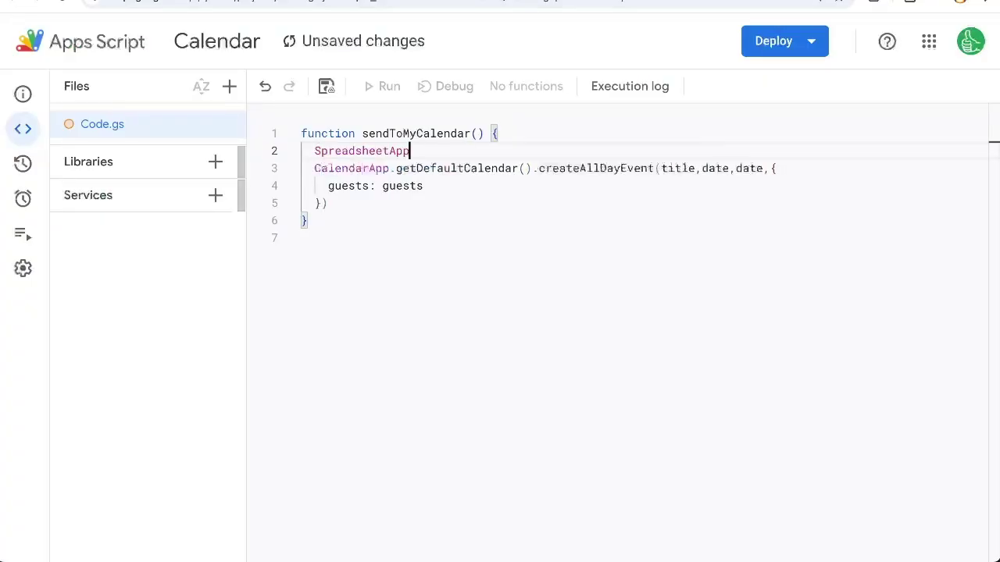
pyautogui.write('.getC')
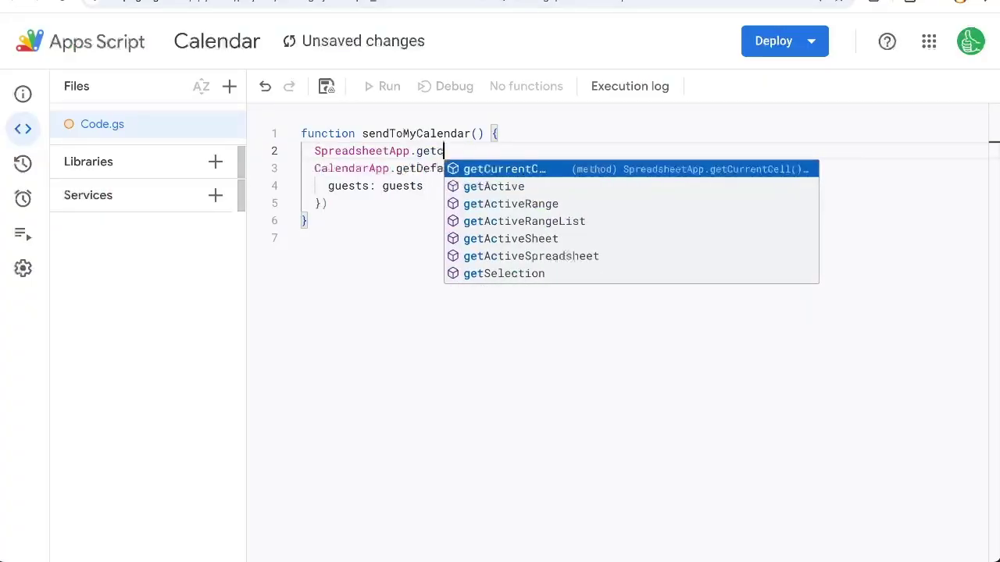
pyautogui.press('BackSpace')
pyautogui.write('A')
pyautogui.press('Down')
pyautogui.press('Return')
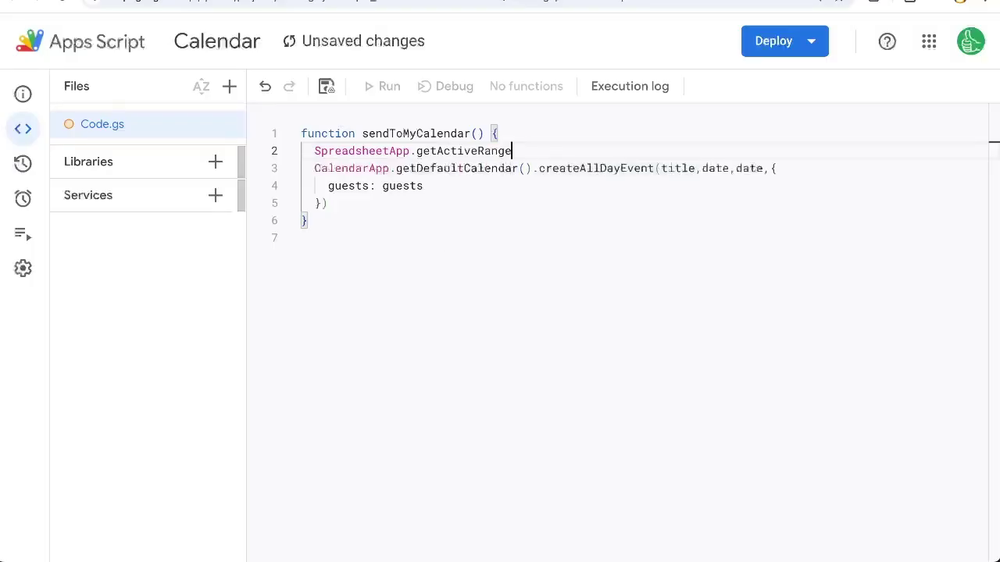
pyautogui.write('().get')
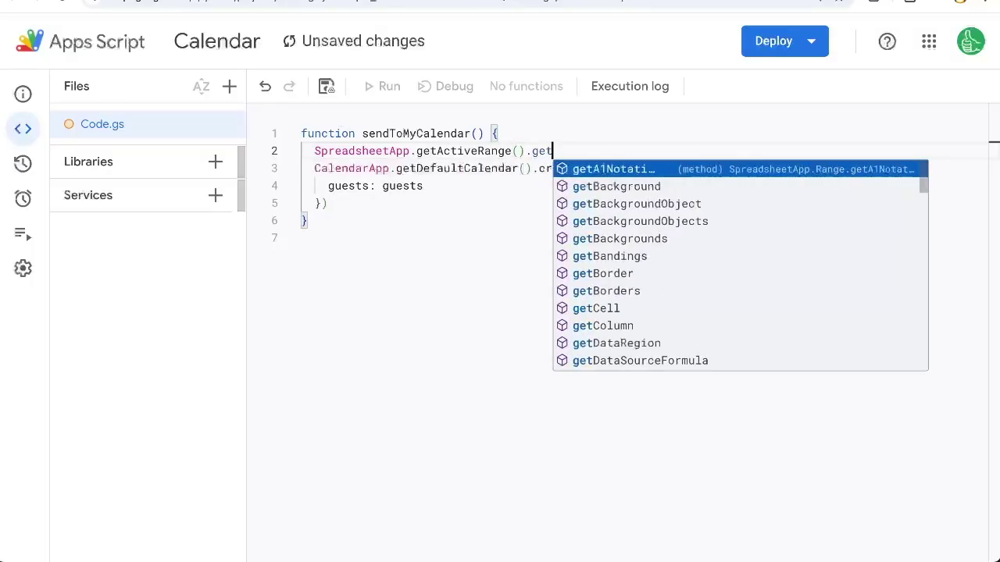
pyautogui.write('Ro')
pyautogui.press('Return')
pyautogui.write('()')
pyautogui.press('Home')
pyautogui.press('Home')
pyautogui.write('va')
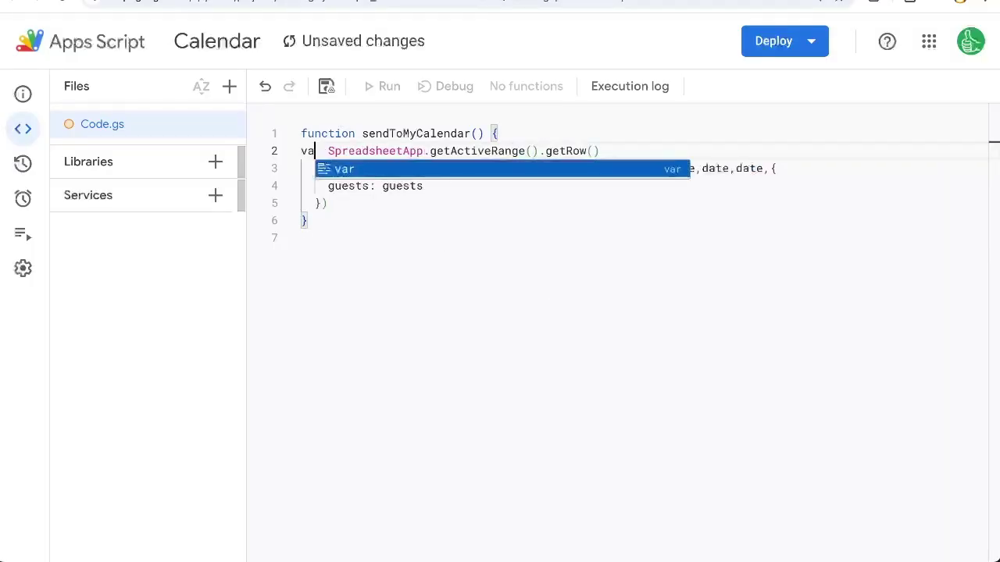
pyautogui.write('r row =')
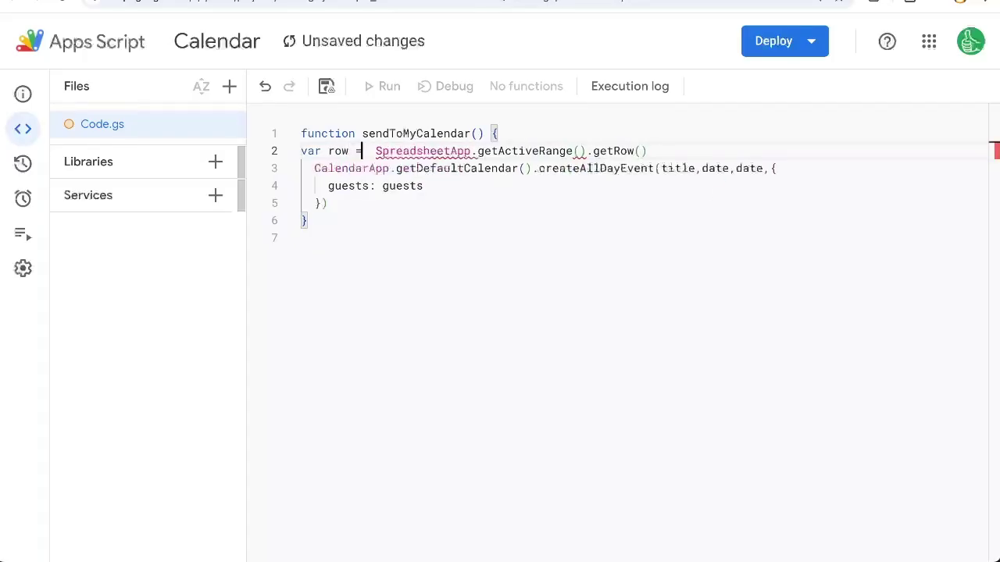
pyautogui.click(672, 151)
pyautogui.press('Return')
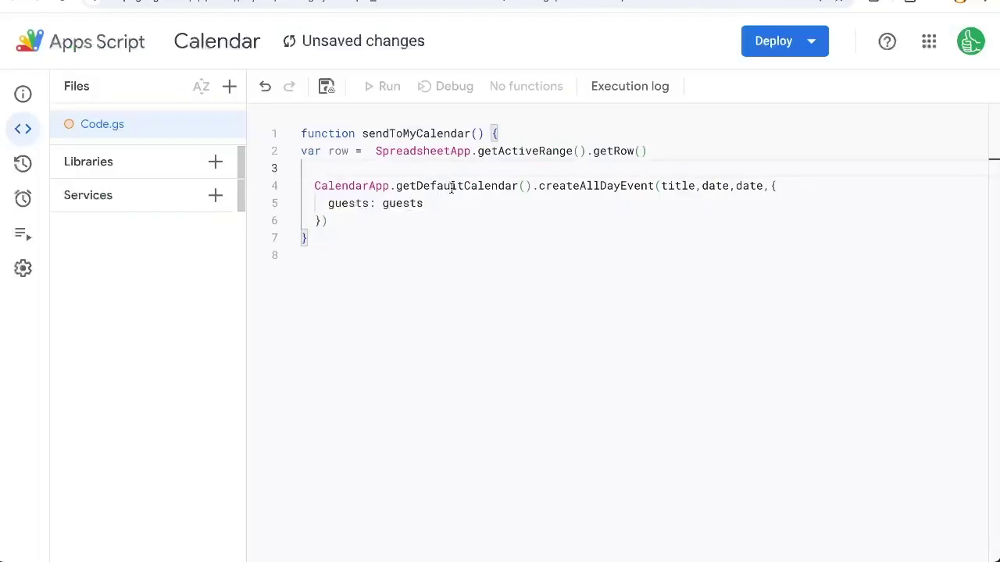
# Step: Add var sheet = SpreadsheetApp.getActiveSpreadsheet().getSheetByName("Sheet1")
pyautogui.write('var sheet =')
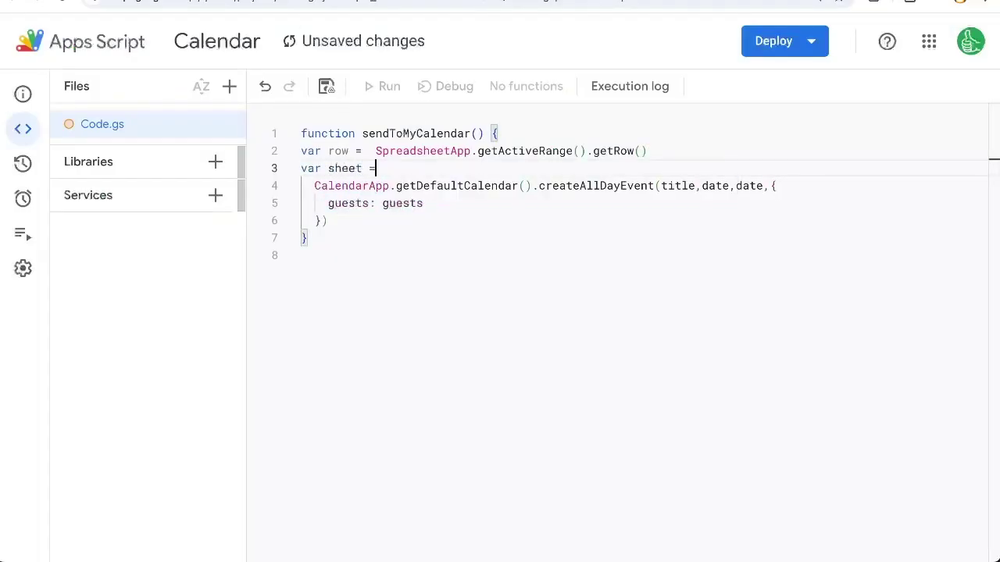
pyautogui.write(' Sp')
pyautogui.press('Return')
pyautogui.write('.get')
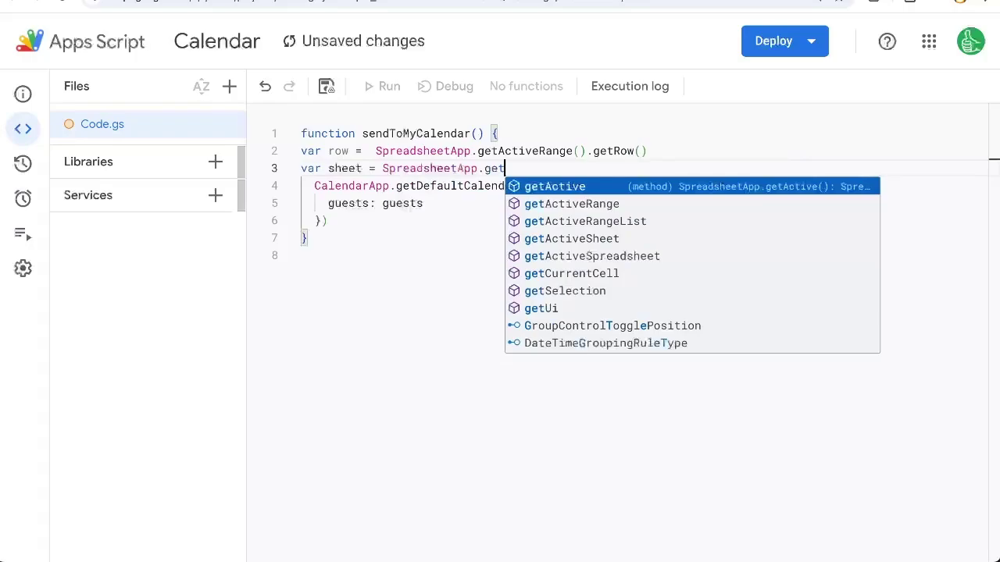
pyautogui.press('Down')
pyautogui.press('Down')
pyautogui.press('Down')
pyautogui.press('Down')
pyautogui.press('Return')
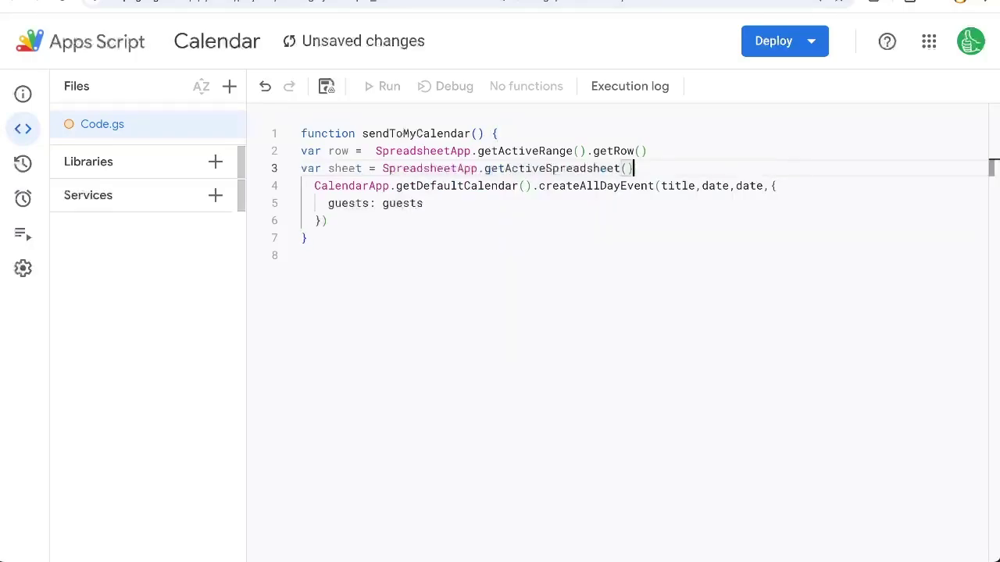
pyautogui.write('.getSheet')
pyautogui.press('Return')
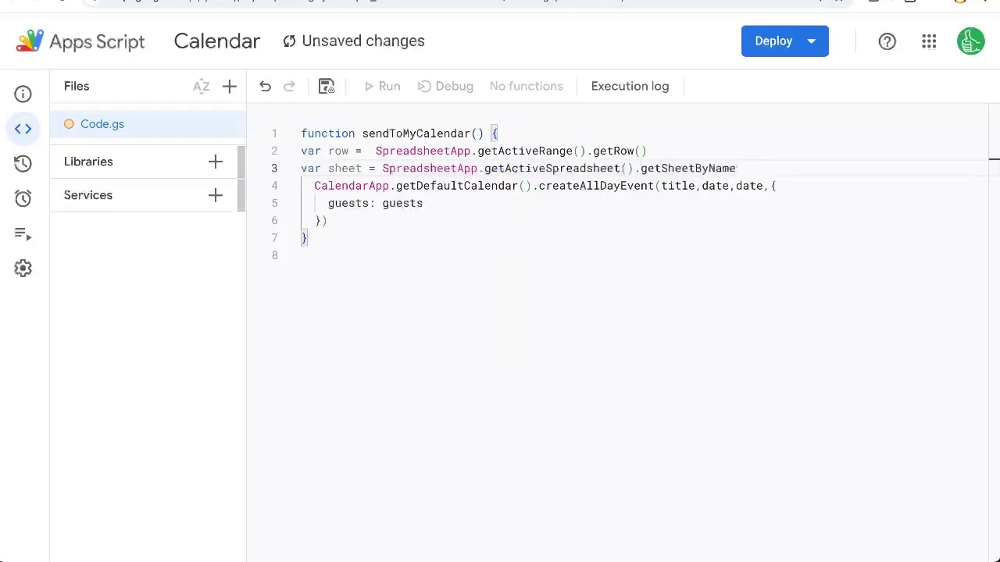
pyautogui.write('("Shee')
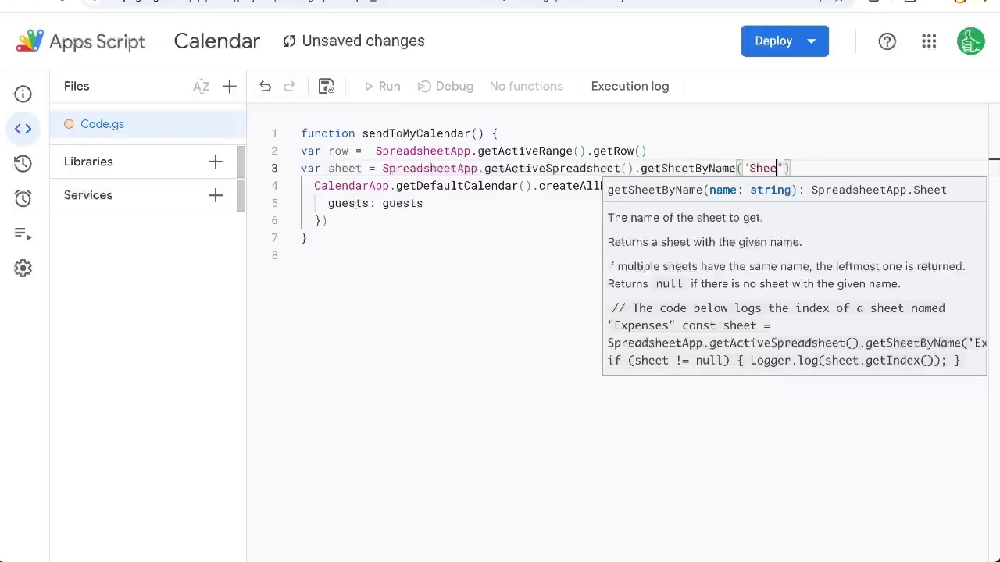
pyautogui.write('t1')
pyautogui.press('End')
pyautogui.press('Return')
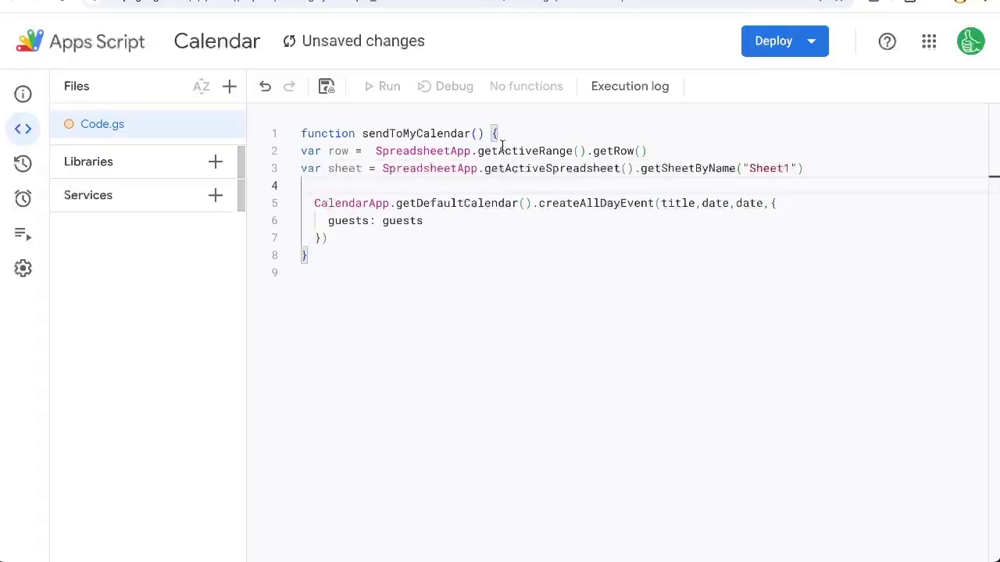
# Step: Add var title = sheet.getRange(row,1).getValue(), checking the event names in column A
pyautogui.write('var title = ')
pyautogui.write('Spread')
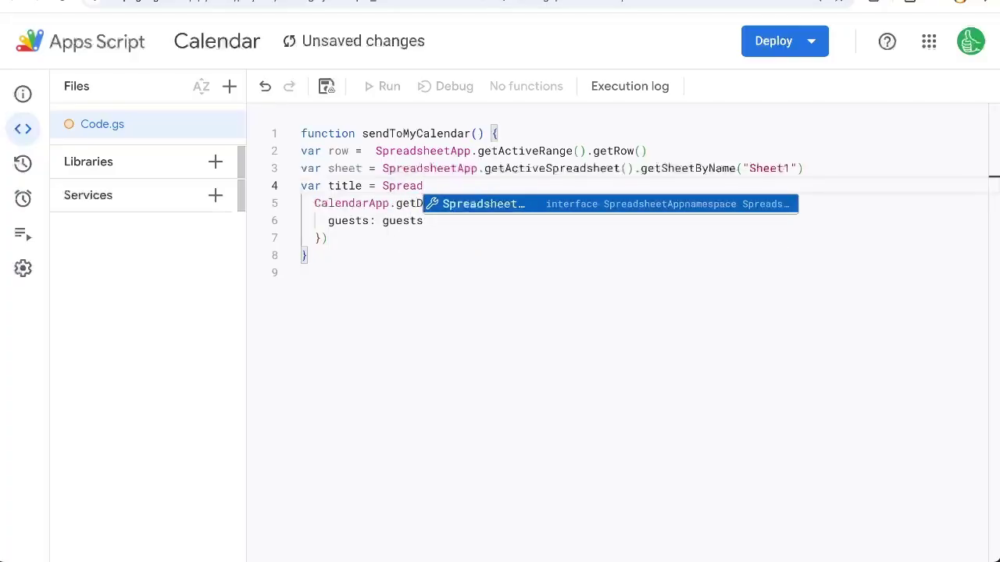
pyautogui.press('BackSpace')
pyautogui.press('BackSpace')
pyautogui.press('BackSpace')
pyautogui.press('BackSpace')
pyautogui.press('BackSpace')
pyautogui.write('s')
pyautogui.press('BackSpace')
pyautogui.press('BackSpace')
pyautogui.write('sheet.getR')
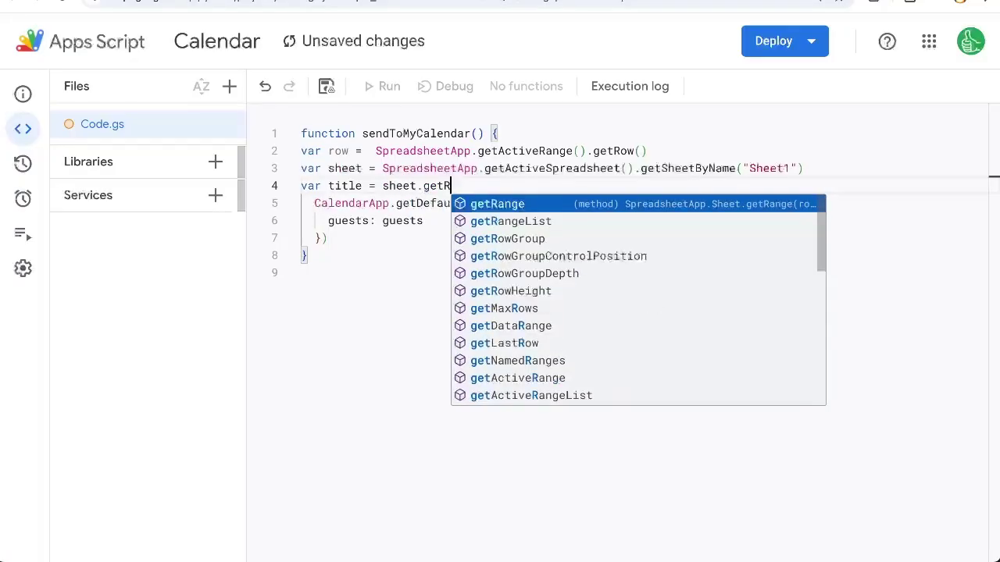
pyautogui.write('ange(row')
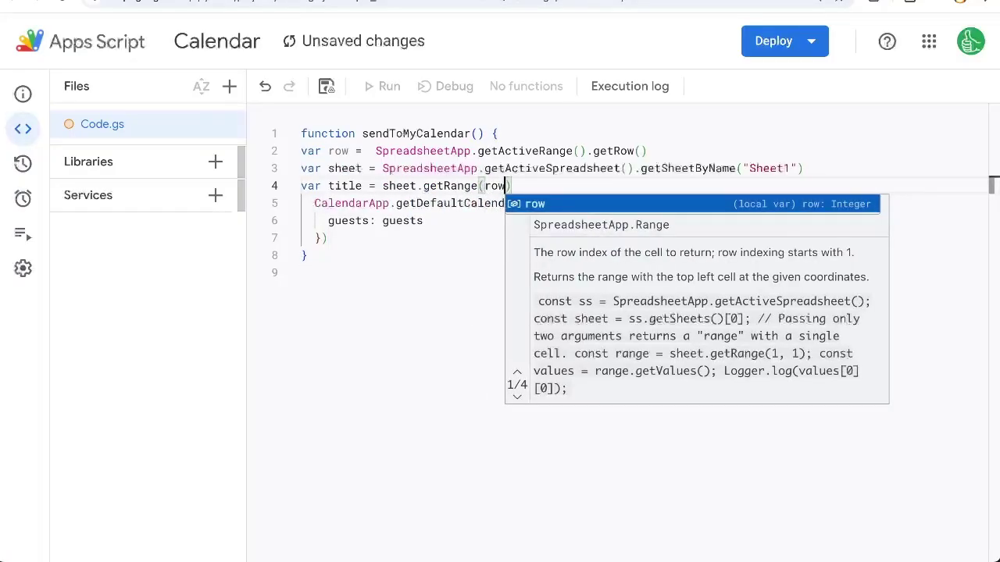
pyautogui.write(',1')
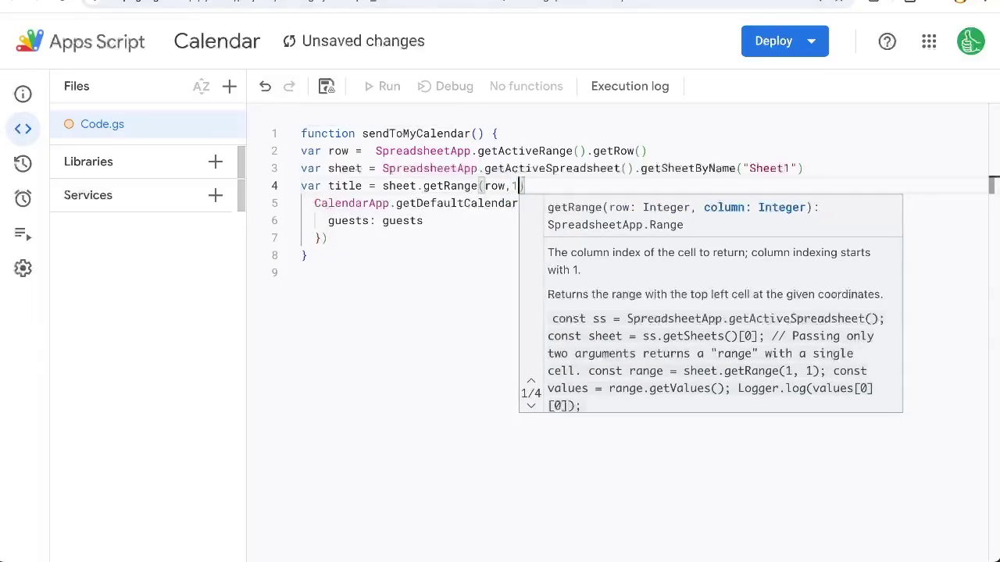
pyautogui.click(225, 4)
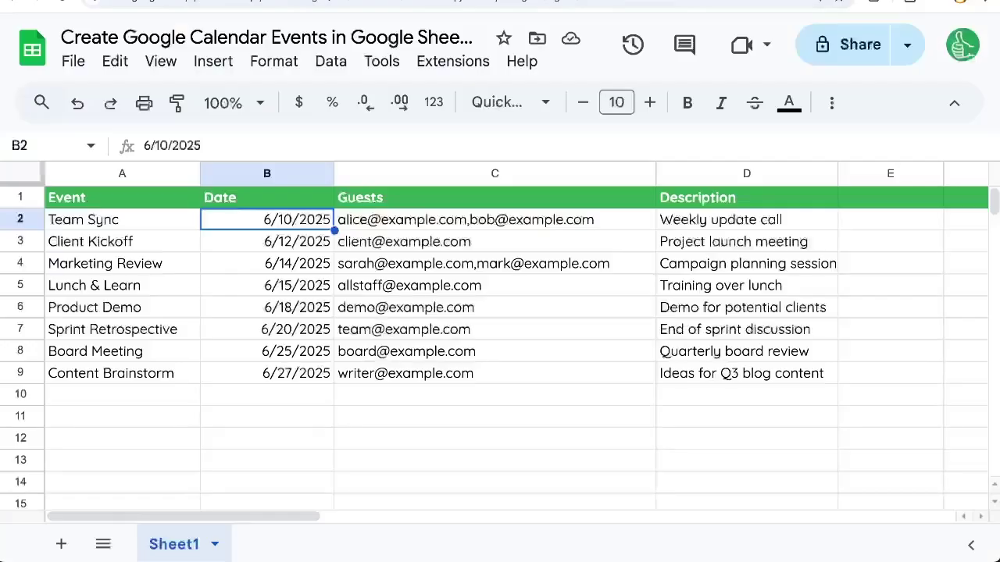
pyautogui.moveTo(125, 219); pyautogui.dragTo(129, 338)
pyautogui.click(257, 12)
pyautogui.write('1).')
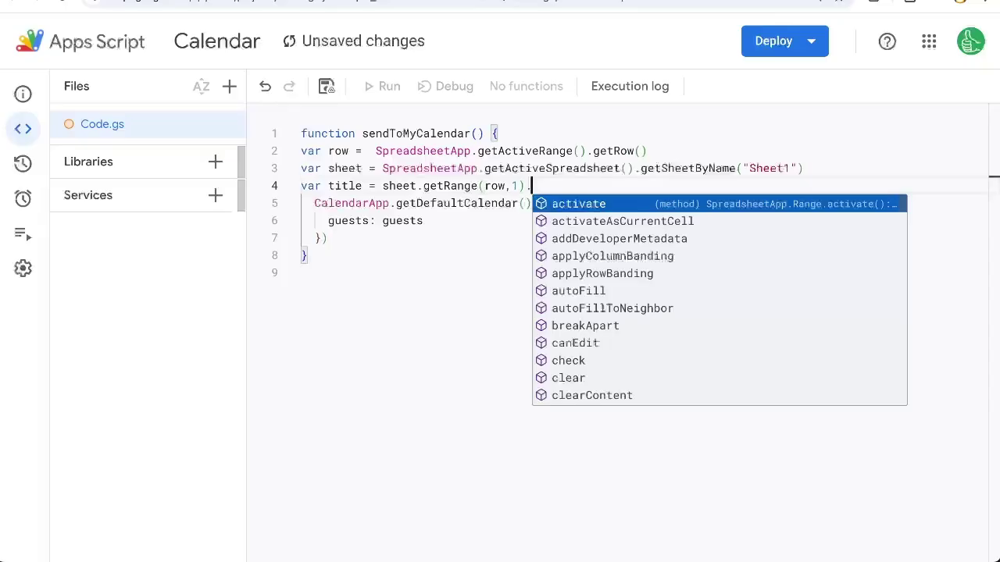
pyautogui.write('getValue()')
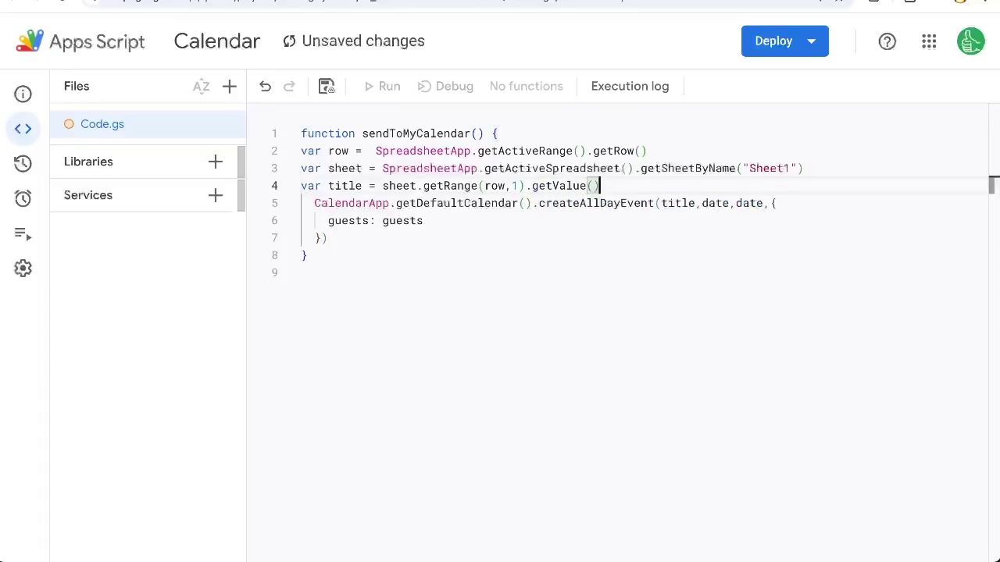
pyautogui.press('Return')
# Step: Add var date reading getRange(row,2), then check the sheet's Date and Guests columns
pyautogui.write('var d')
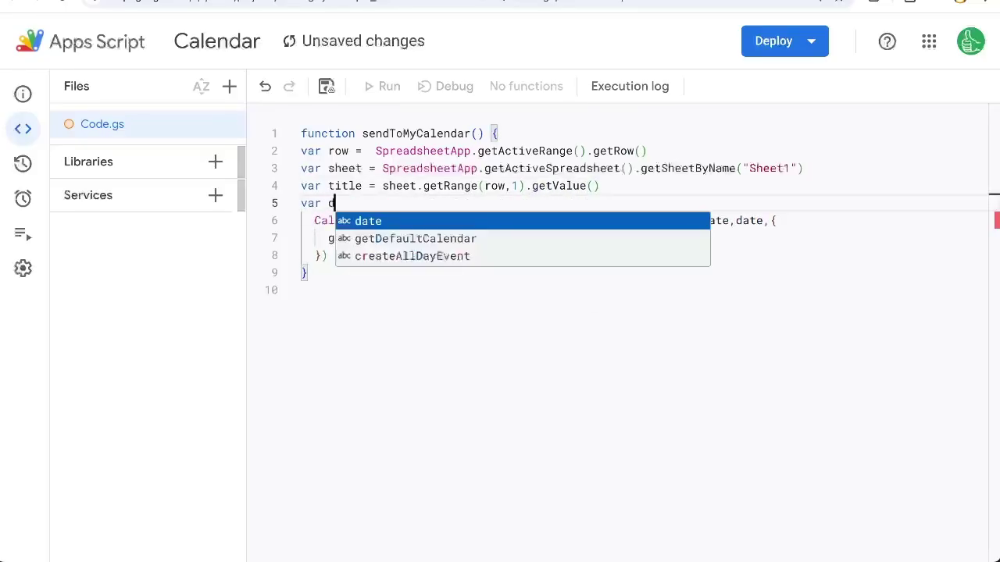
pyautogui.write('ate')
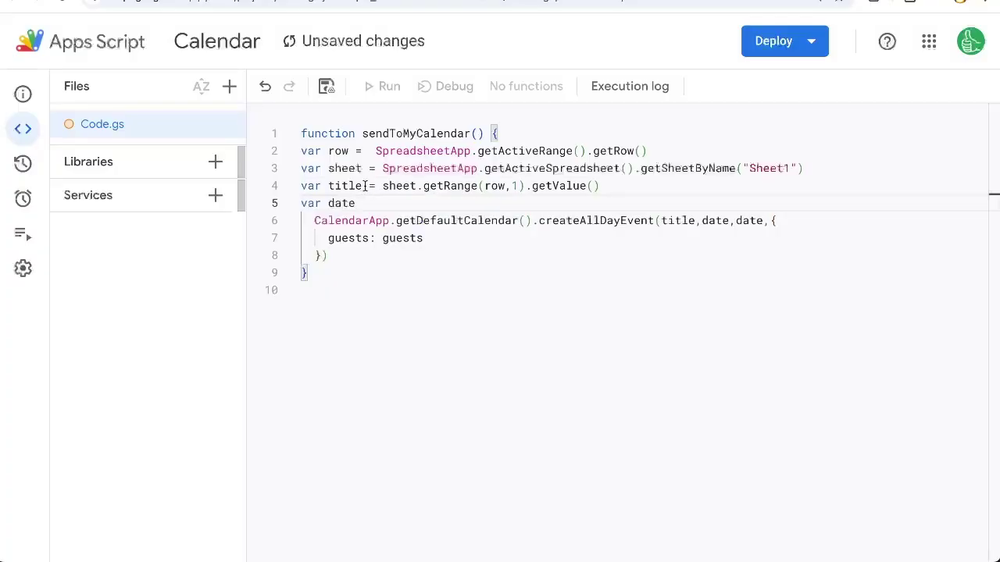
pyautogui.moveTo(362, 185); pyautogui.dragTo(620, 186)
pyautogui.hotkey('ctrl', 'c')
pyautogui.click(387, 203)
pyautogui.hotkey('ctrl', 'v')
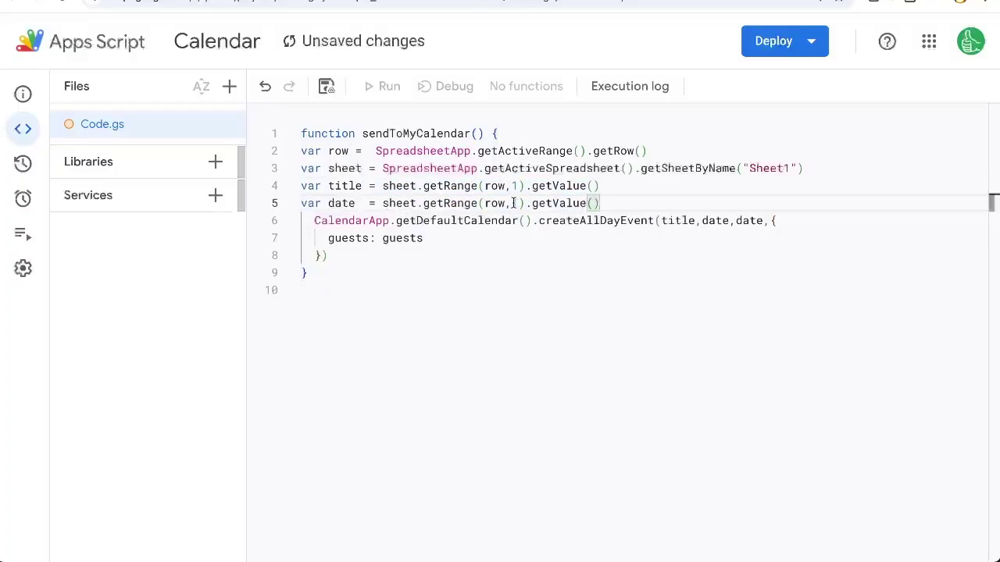
pyautogui.click(514, 203)
pyautogui.press('BackSpace')
pyautogui.write('2')
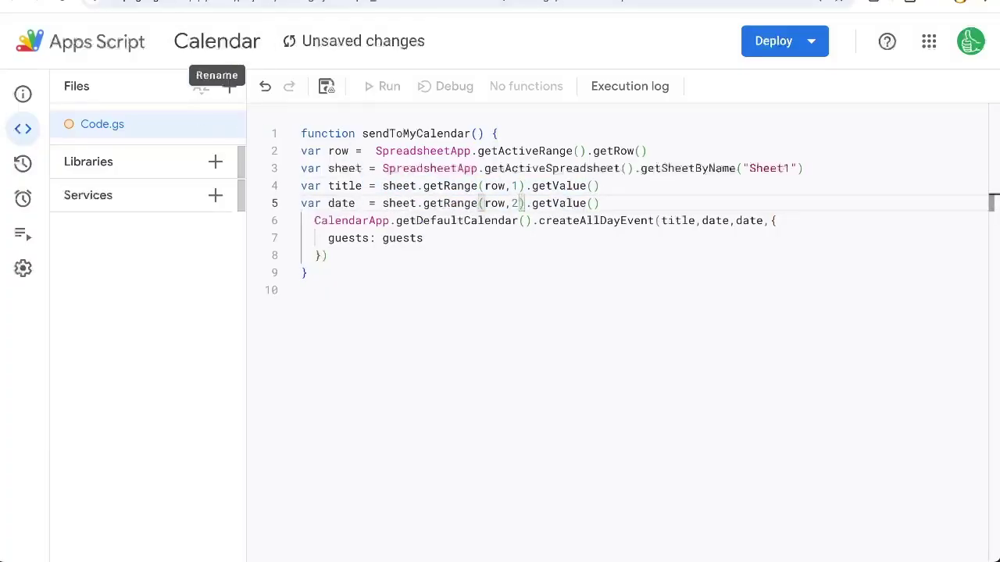
pyautogui.moveTo(313, 200)
pyautogui.mouseDown()
pyautogui.moveTo(331, 205)
pyautogui.moveTo(332, 332)
pyautogui.mouseUp()
pyautogui.moveTo(417, 227); pyautogui.dragTo(424, 349)
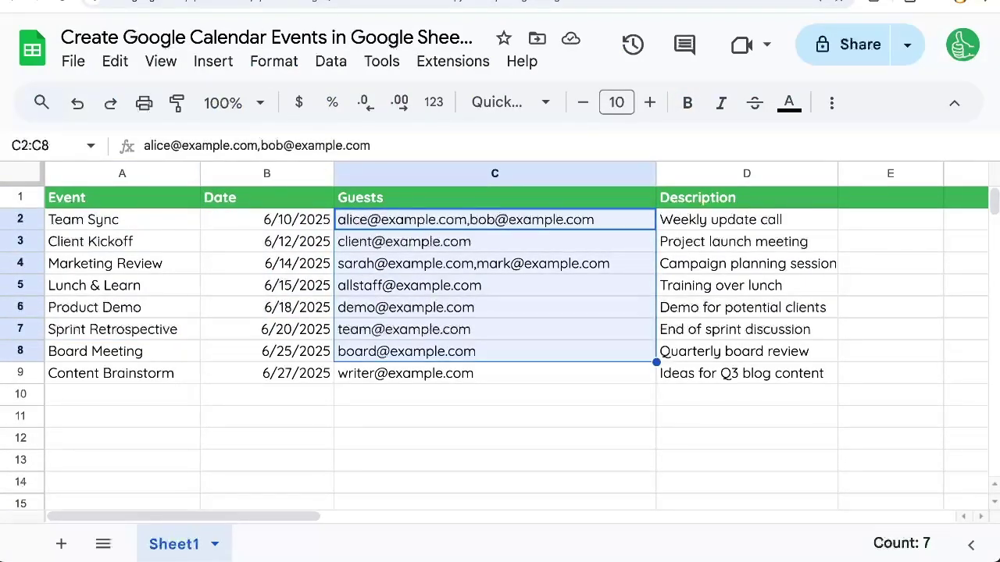
# Step: Duplicate the date line as var guests for column 3 and check the sheet's Description column
pyautogui.click(281, 4)
pyautogui.write('2).getValue()')
pyautogui.press('Return')
pyautogui.hotkey('ctrl', 'v')
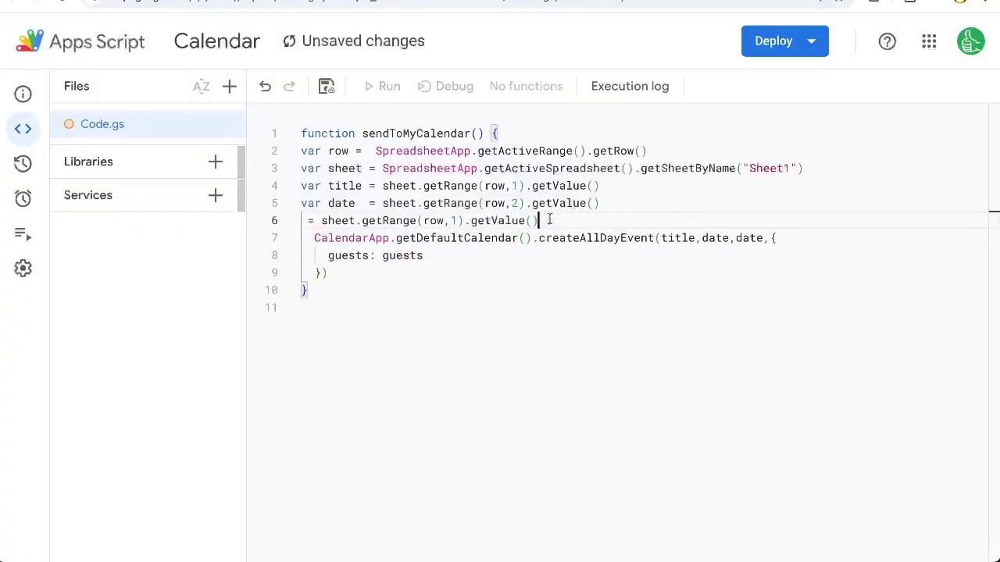
pyautogui.hotkey('ctrl', 'z')
pyautogui.moveTo(600, 203); pyautogui.dragTo(302, 203)
pyautogui.click(333, 231)
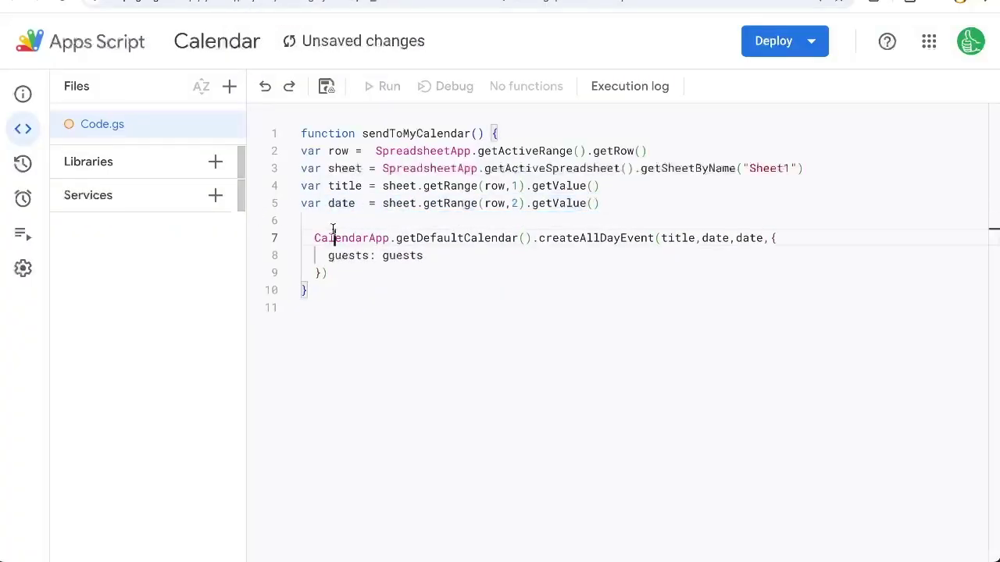
pyautogui.click(331, 221)
pyautogui.hotkey('ctrl', 'v')
pyautogui.doubleClick(340, 221)
pyautogui.write('gu')
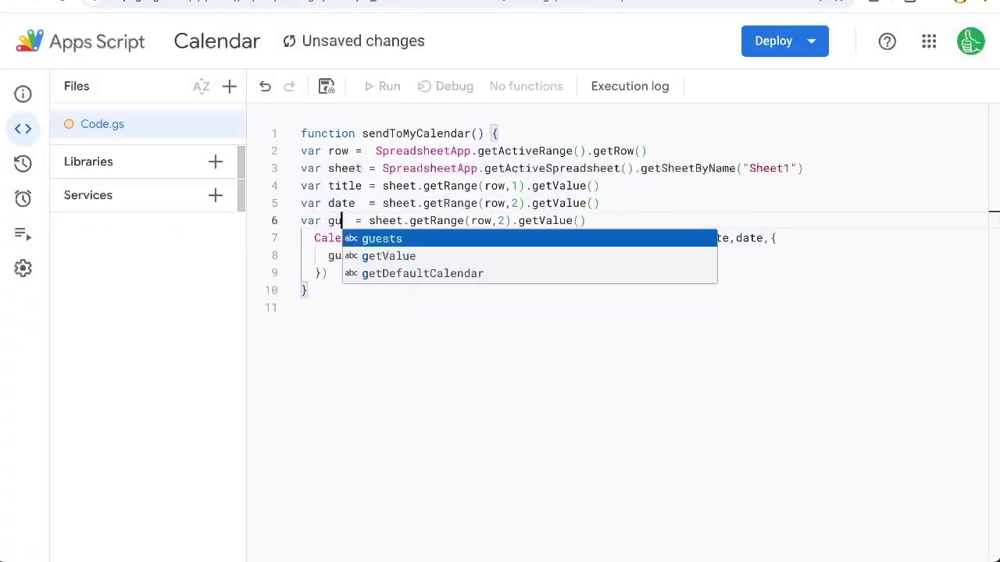
pyautogui.write('ests')
pyautogui.click(530, 220)
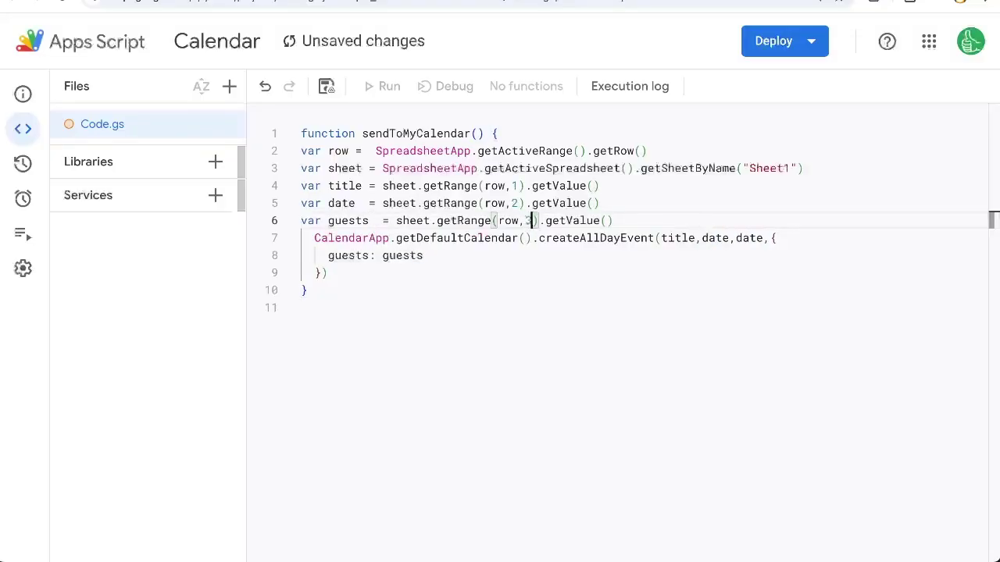
pyautogui.hotkey('ctrl', 'shift', 'Tab')
pyautogui.moveTo(687, 219)
pyautogui.mouseDown()
pyautogui.moveTo(698, 283)
pyautogui.moveTo(678, 330)
pyautogui.mouseUp()
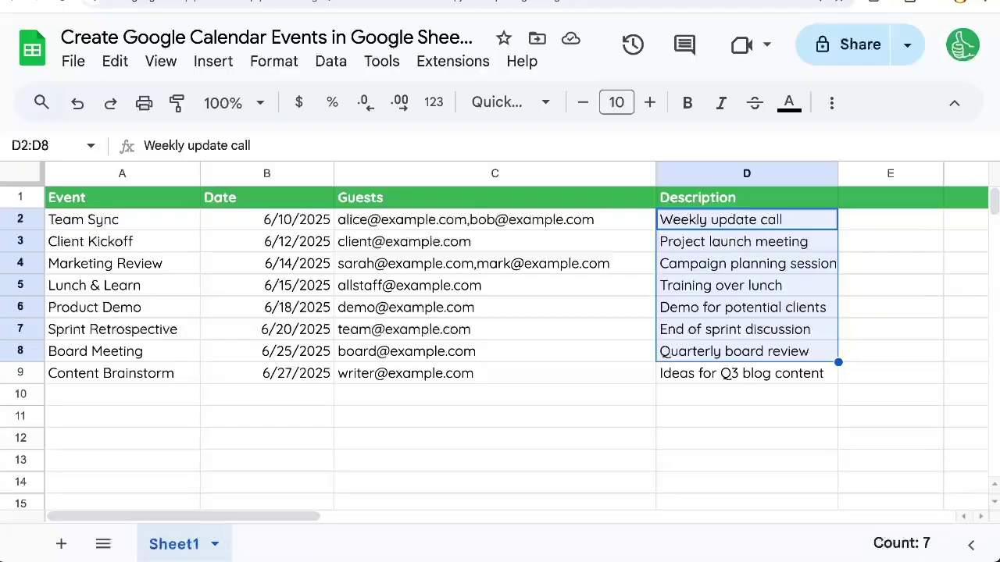
pyautogui.hotkey('ctrl', 'Tab')
# Step: Add description: description to the event options after guests: guests
pyautogui.click(435, 250)
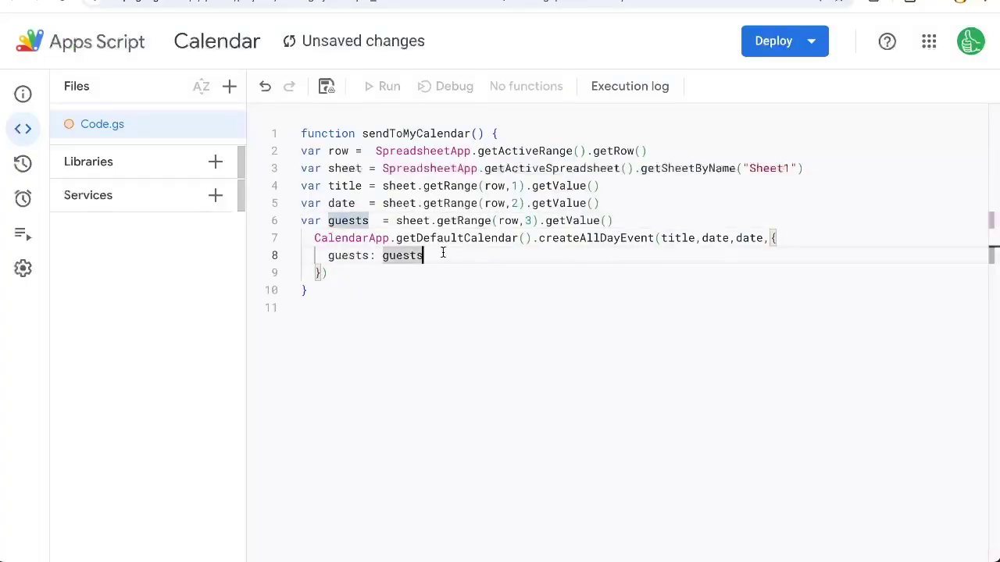
pyautogui.write(',')
pyautogui.press('Return')
pyautogui.write('descrip')
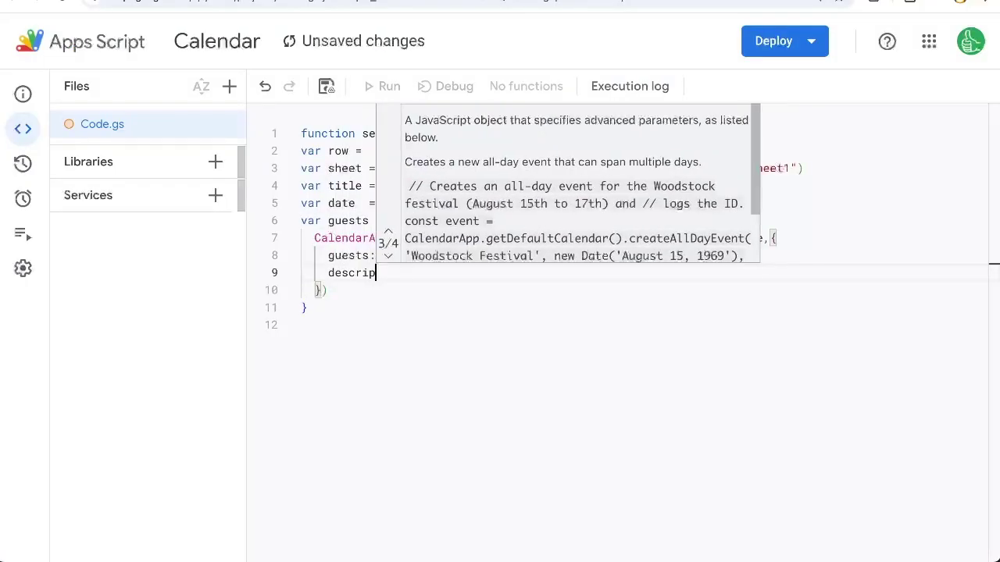
pyautogui.write('tion: description')
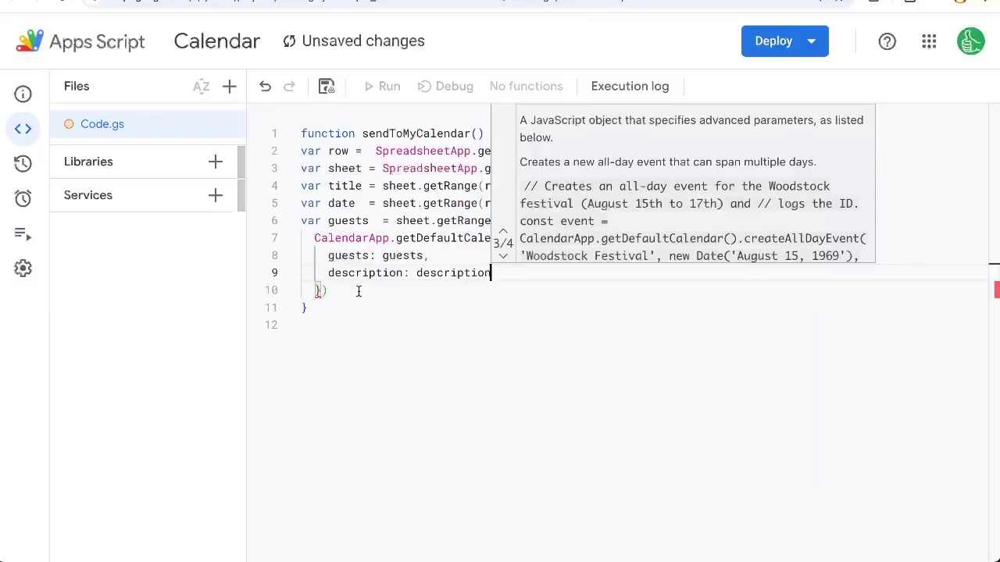
pyautogui.press('Escape')
# Step: Add var description reading column 4 of the row, then save the project
pyautogui.click(617, 220)
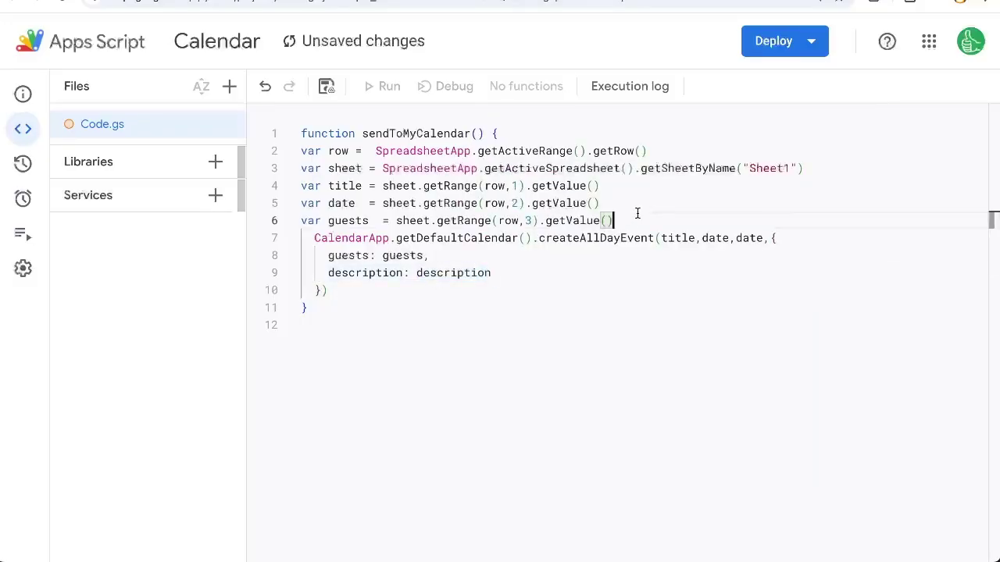
pyautogui.press('Return')
pyautogui.write('var description =')
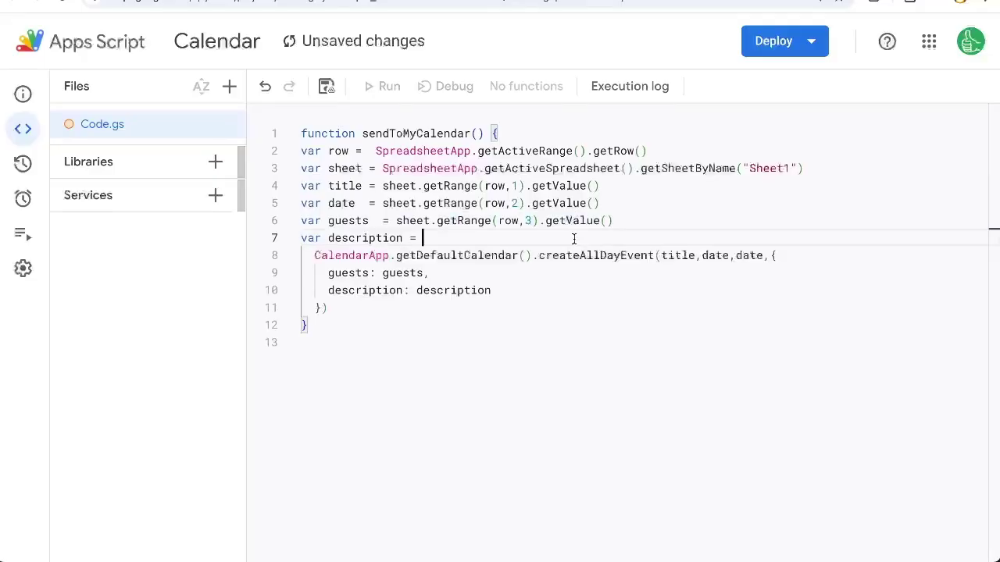
pyautogui.hotkey('ctrl', 'v')
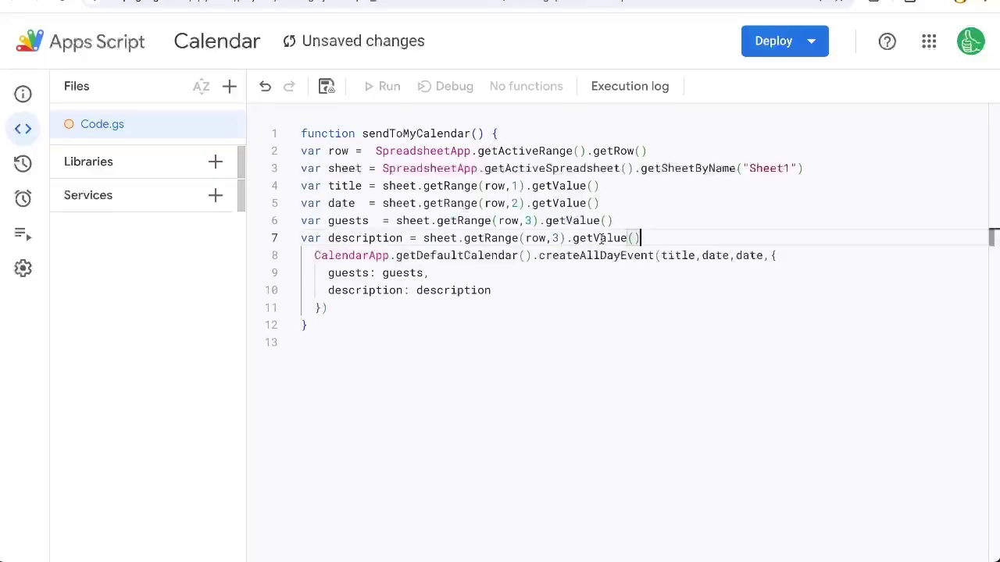
pyautogui.doubleClick(557, 238)
pyautogui.write('4')
pyautogui.click(616, 203)
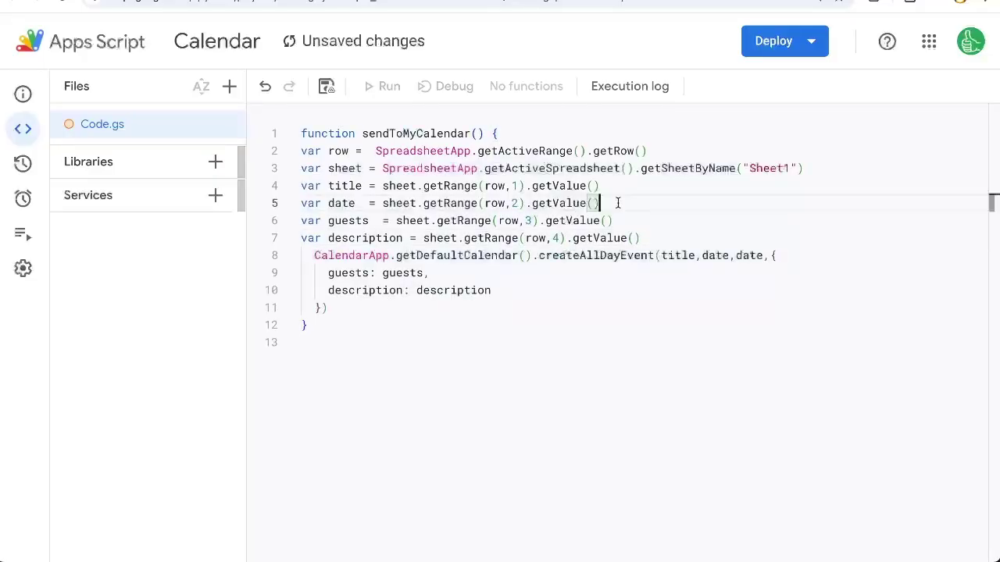
pyautogui.hotkey('ctrl', 's')
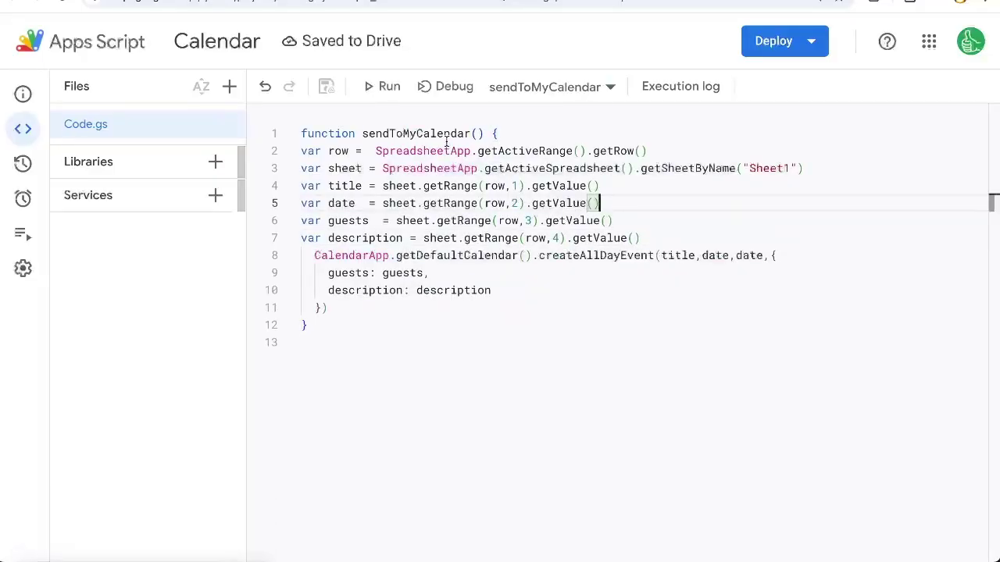
# Step: With Team Sync cell B2 selected, run sendToMyCalendar and allow the requested account access
pyautogui.doubleClick(422, 133)
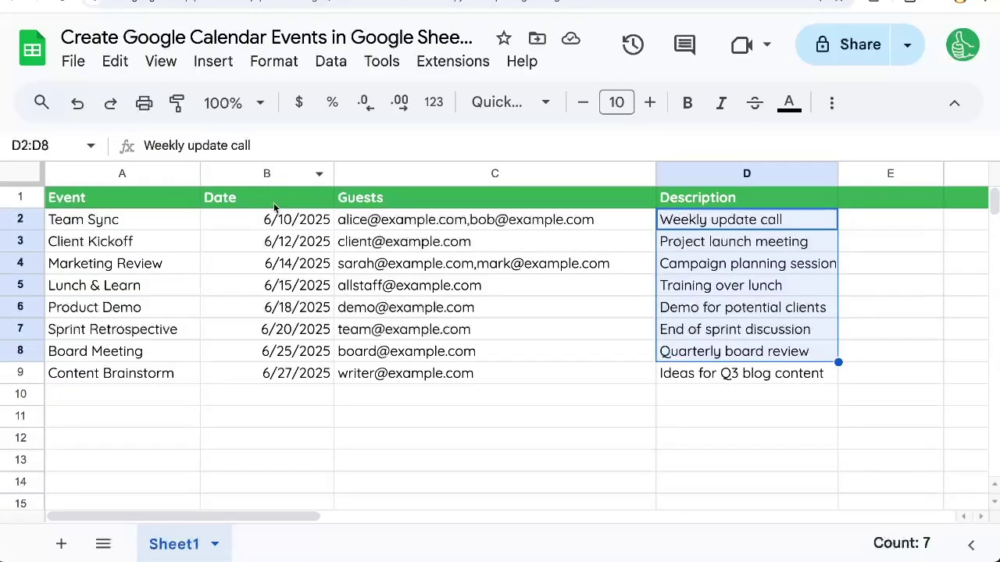
pyautogui.click(275, 220)
pyautogui.hotkey('ctrl', 'Tab')
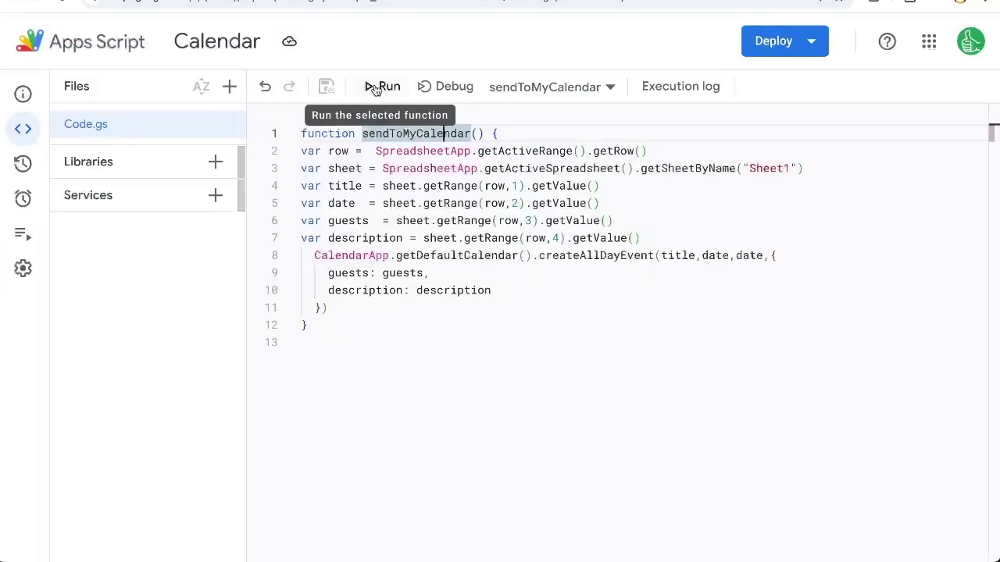
pyautogui.click(374, 89)
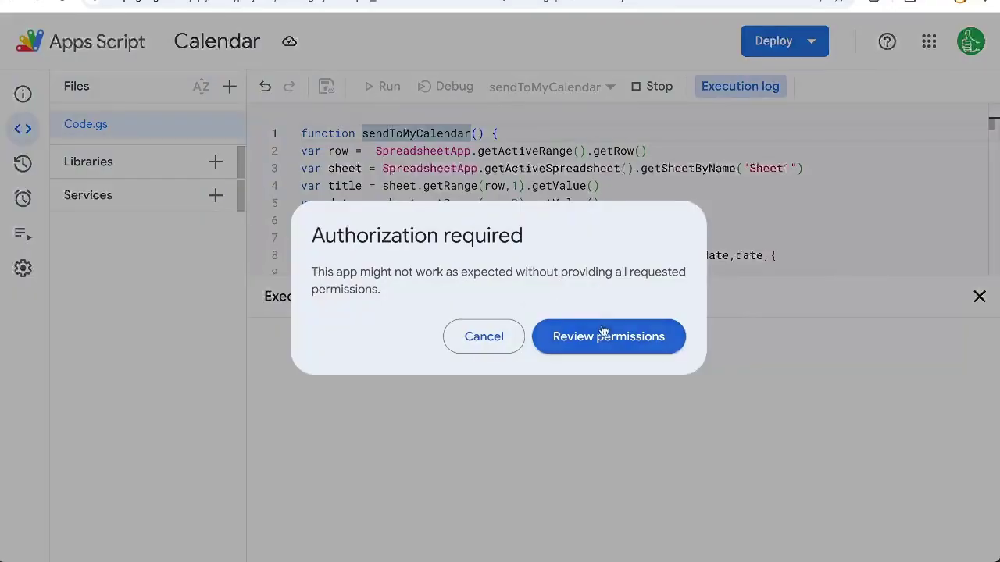
pyautogui.click(602, 335)
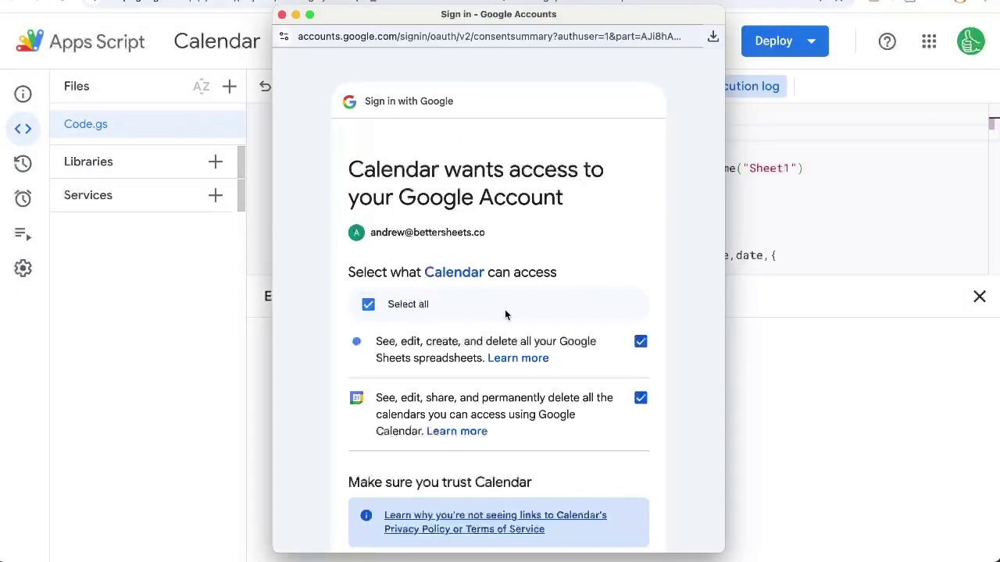
pyautogui.scroll(-5, 505, 315)
pyautogui.click(566, 451)
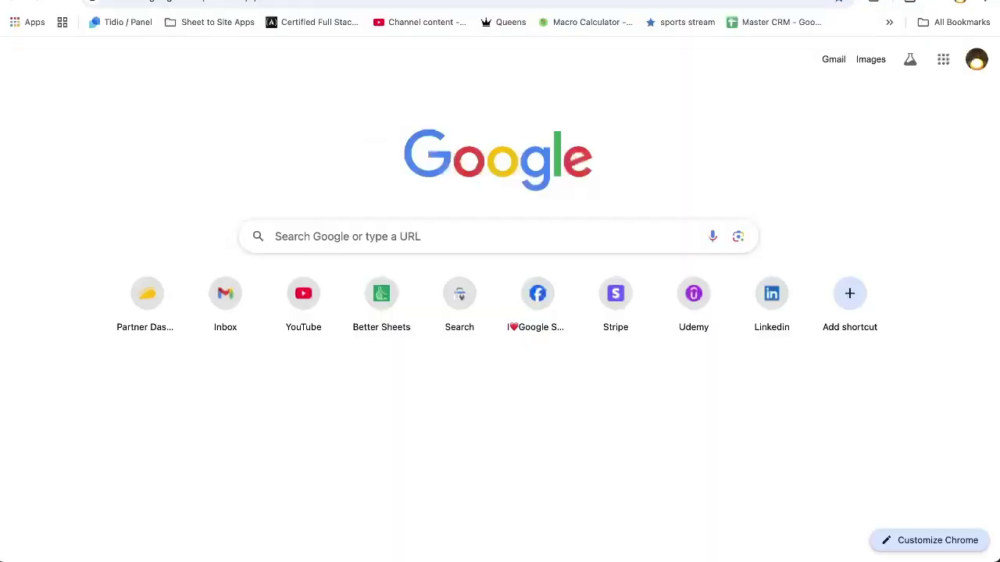
# Step: Open the June 10 Team Sync event and check its two guests and 'Weekly update call' description
pyautogui.click(719, 258)
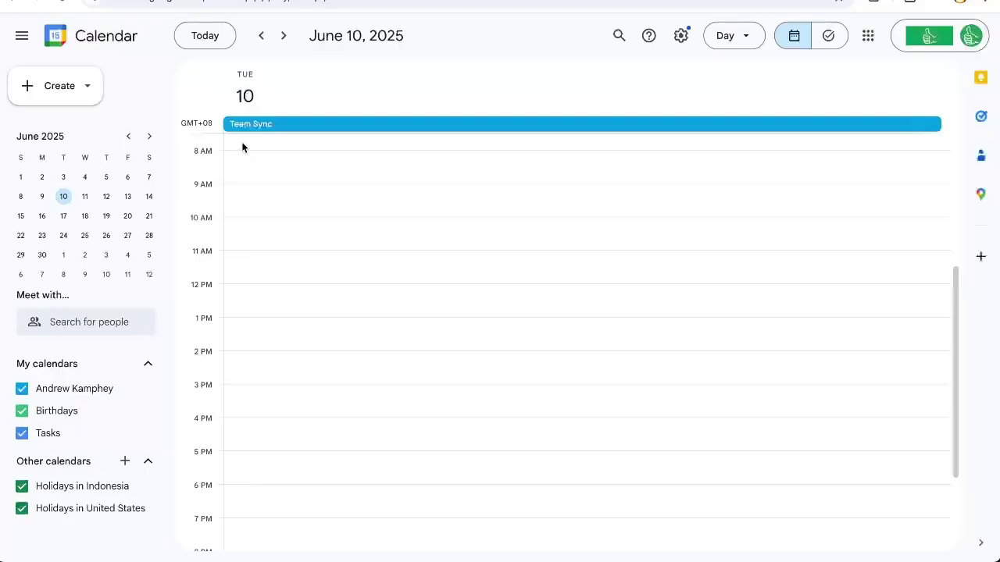
pyautogui.click(304, 127)
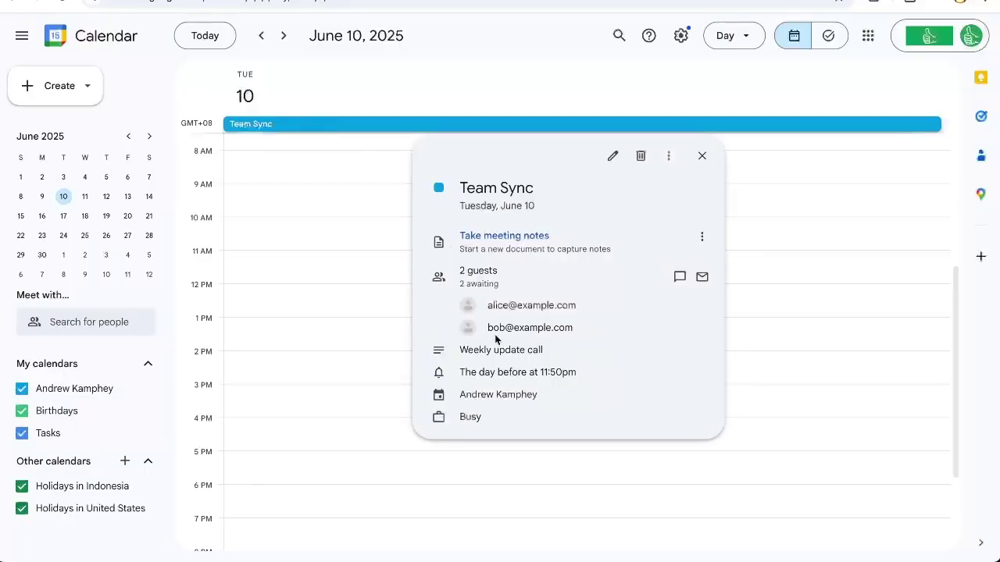
pyautogui.moveTo(574, 331); pyautogui.dragTo(460, 310)
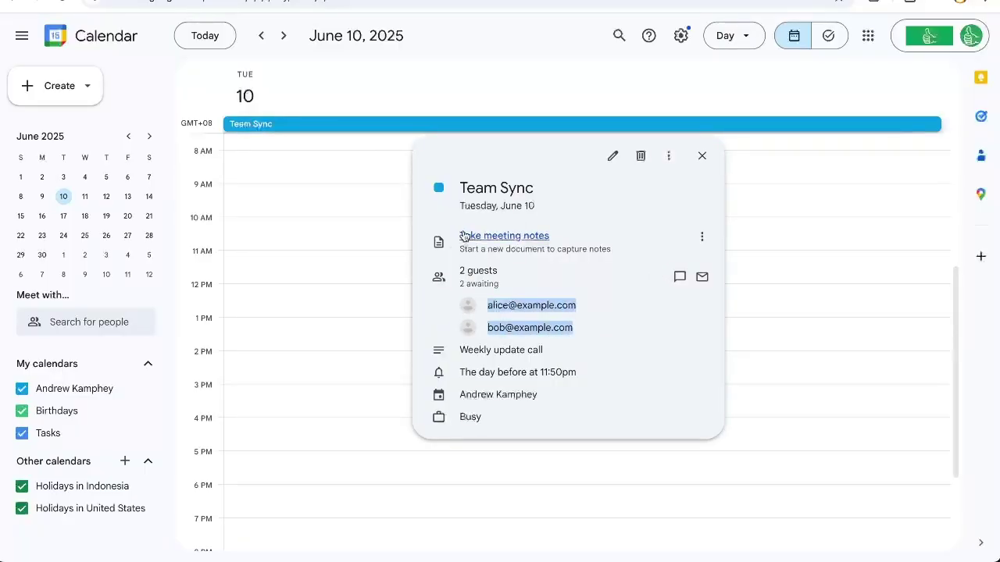
pyautogui.moveTo(531, 350); pyautogui.dragTo(476, 349)
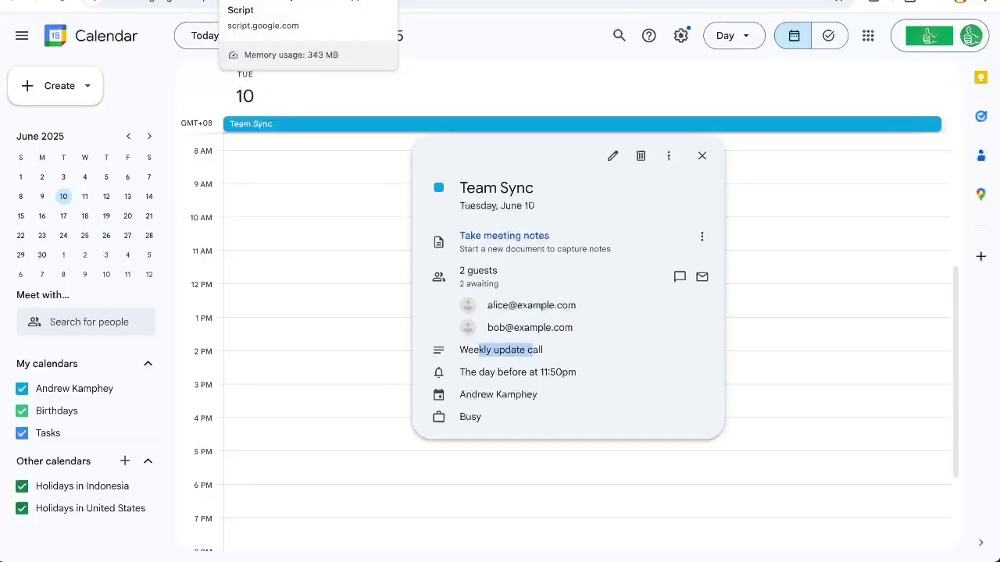
pyautogui.click(250, 0)
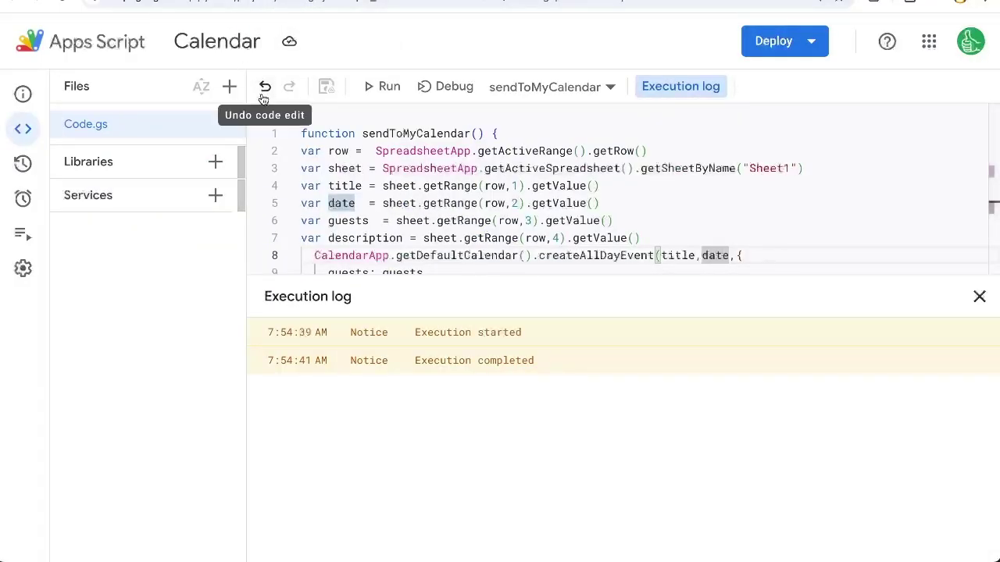
# Step: Insert blank lines above sendToMyCalendar and select the onOpen sample menu code on Better Sheets
pyautogui.doubleClick(435, 134)
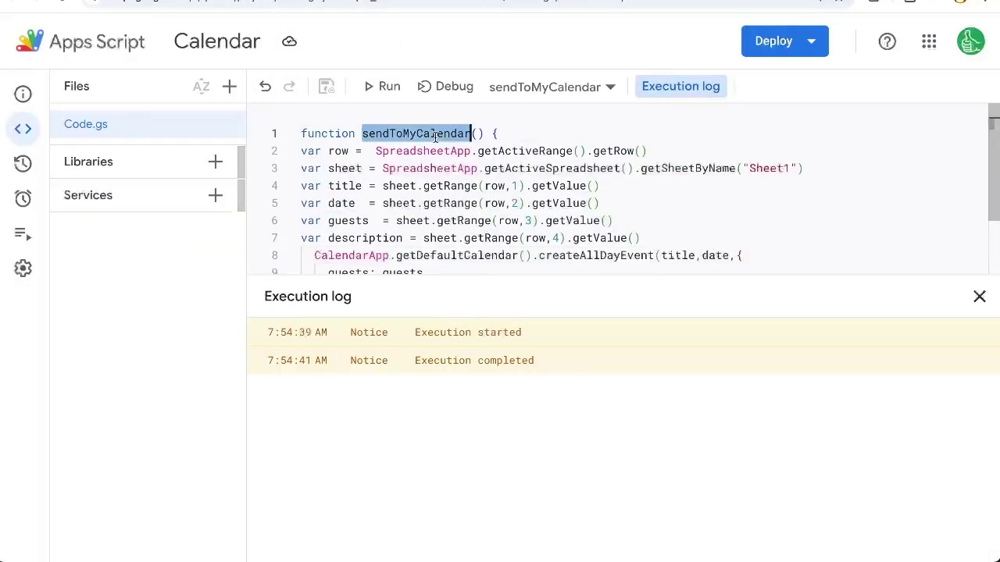
pyautogui.click(301, 134)
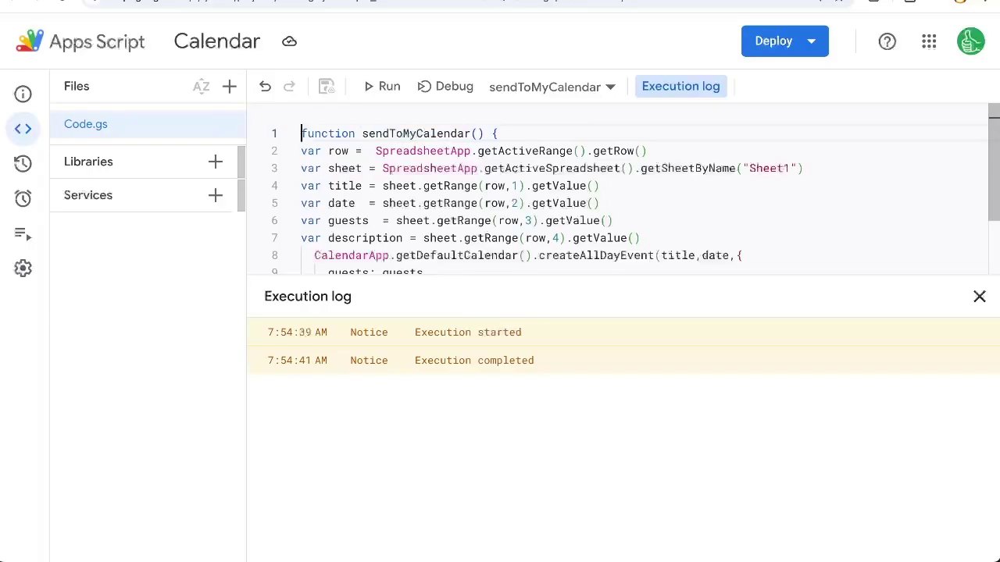
pyautogui.press('Return')
pyautogui.press('Return')
pyautogui.press('Return')
pyautogui.press('Up')
pyautogui.press('Up')
pyautogui.press('Up')
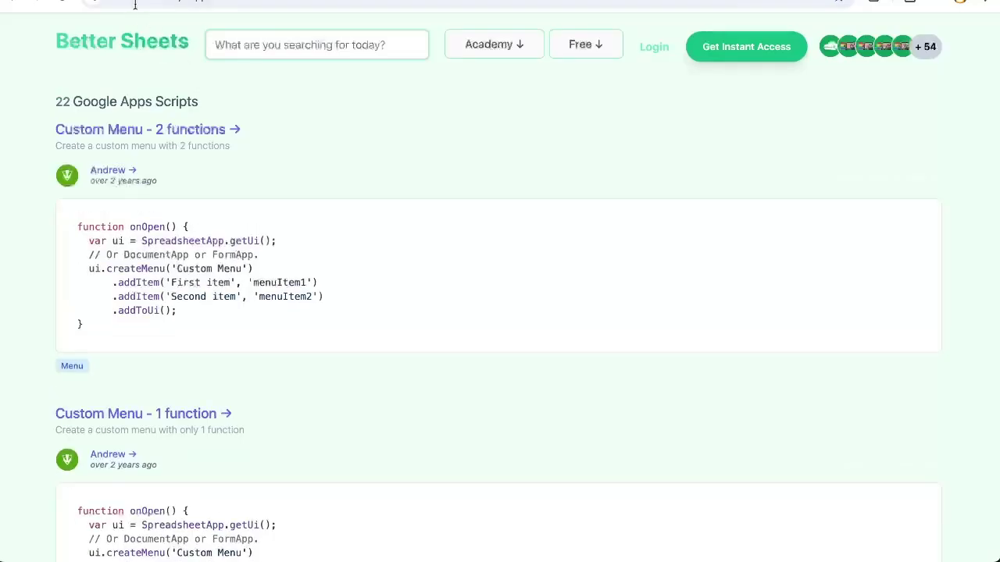
pyautogui.moveTo(76, 226); pyautogui.dragTo(99, 318)
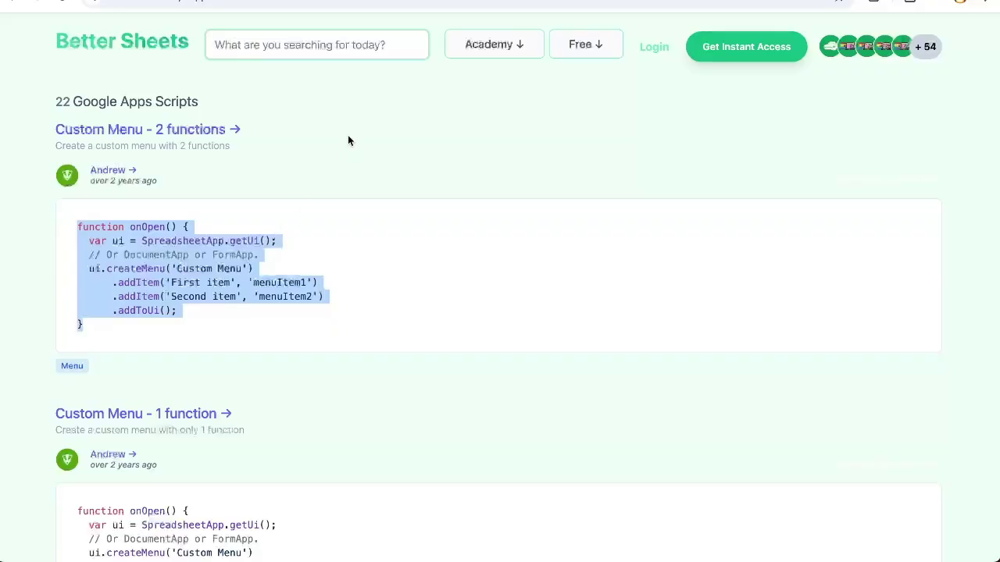
# Step: Paste onOpen and make it an Event Menu with item 'Send Selected Row to Calendar' running sendToMyCalendar
pyautogui.write("function onOpen() {   var ui = SpreadsheetApp.getUi();   // Or DocumentApp or FormApp.   ui.createMenu('Custom Menu')       .addItem('First item', 'menuItem1')       .addItem('Second item', 'menuItem2')       .addToUi(); }")
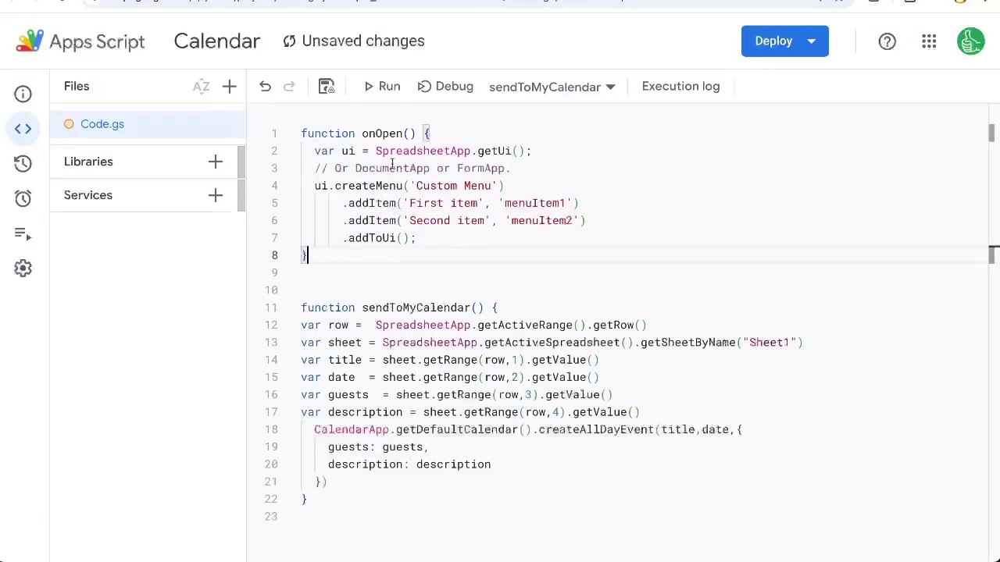
pyautogui.moveTo(513, 168); pyautogui.dragTo(303, 168)
pyautogui.press('BackSpace')
pyautogui.press('BackSpace')
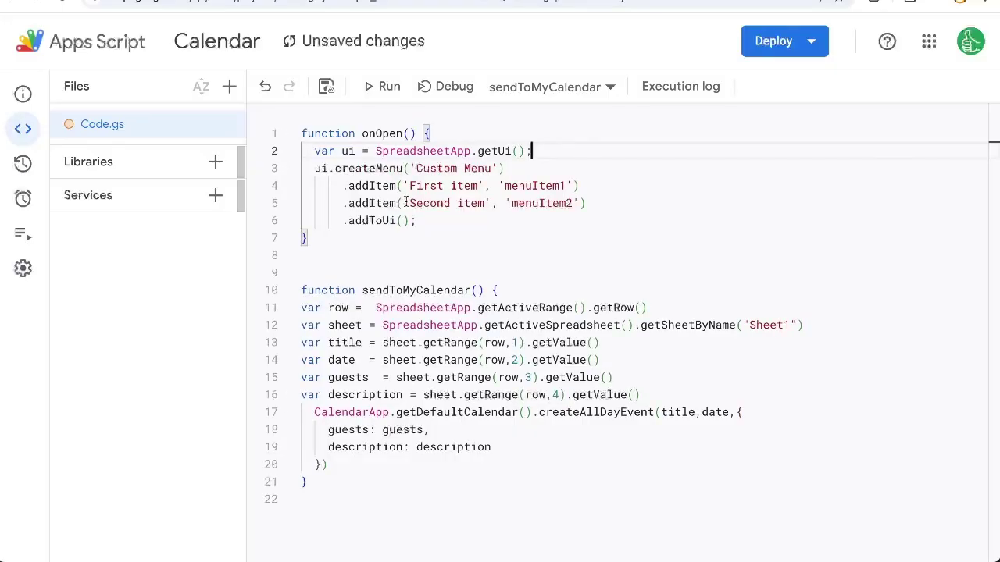
pyautogui.doubleClick(442, 168)
pyautogui.write('Event')
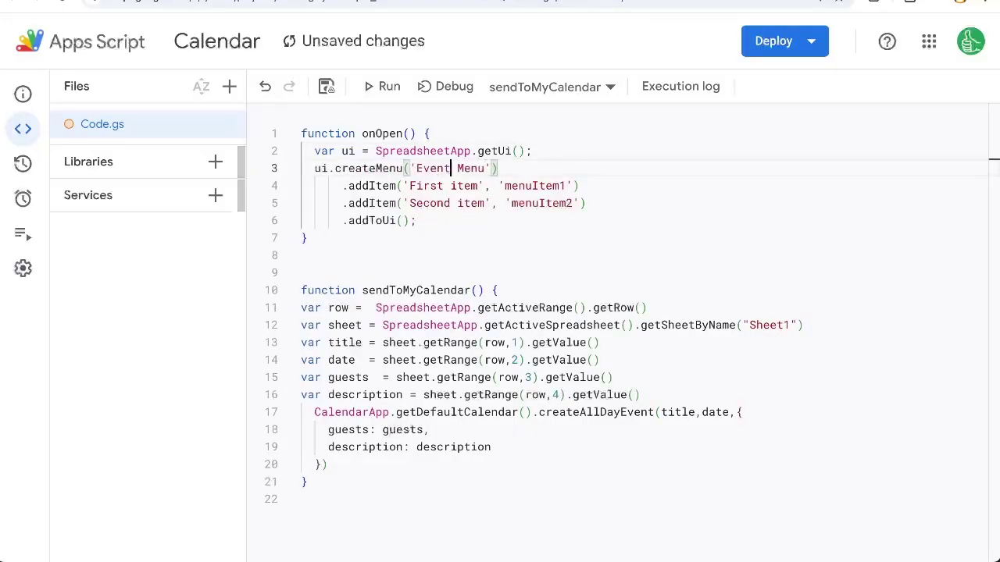
pyautogui.doubleClick(417, 290)
pyautogui.hotkey('ctrl', 'c')
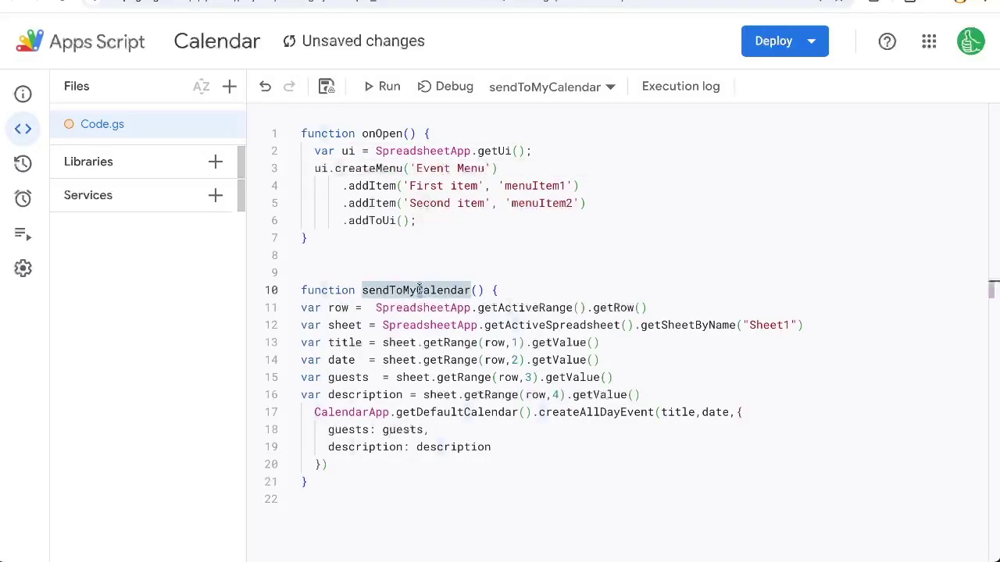
pyautogui.moveTo(598, 207); pyautogui.dragTo(268, 203)
pyautogui.press('BackSpace')
pyautogui.press('BackSpace')
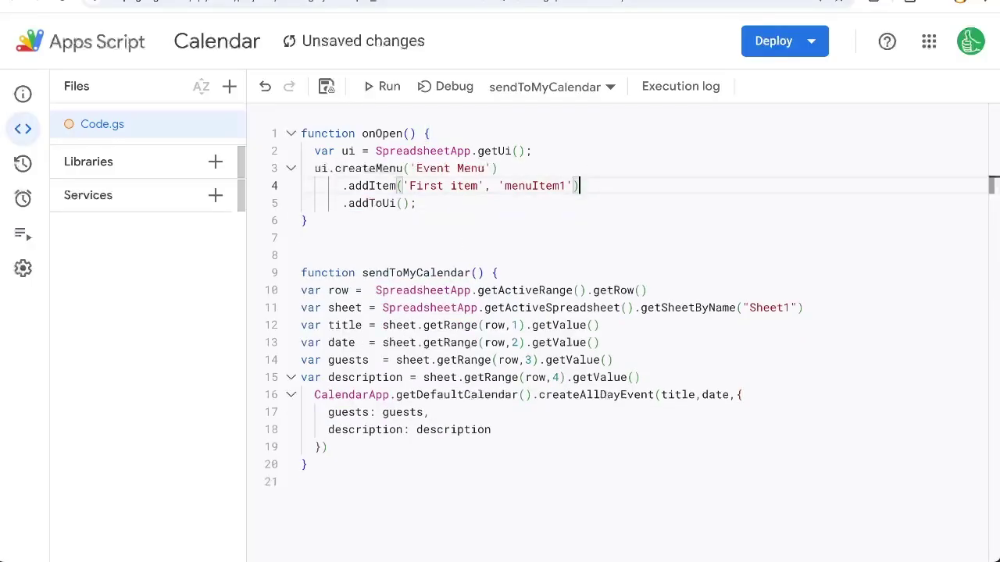
pyautogui.doubleClick(518, 185)
pyautogui.hotkey('ctrl', 'v')
pyautogui.moveTo(410, 185); pyautogui.dragTo(477, 185)
pyautogui.write('Send')
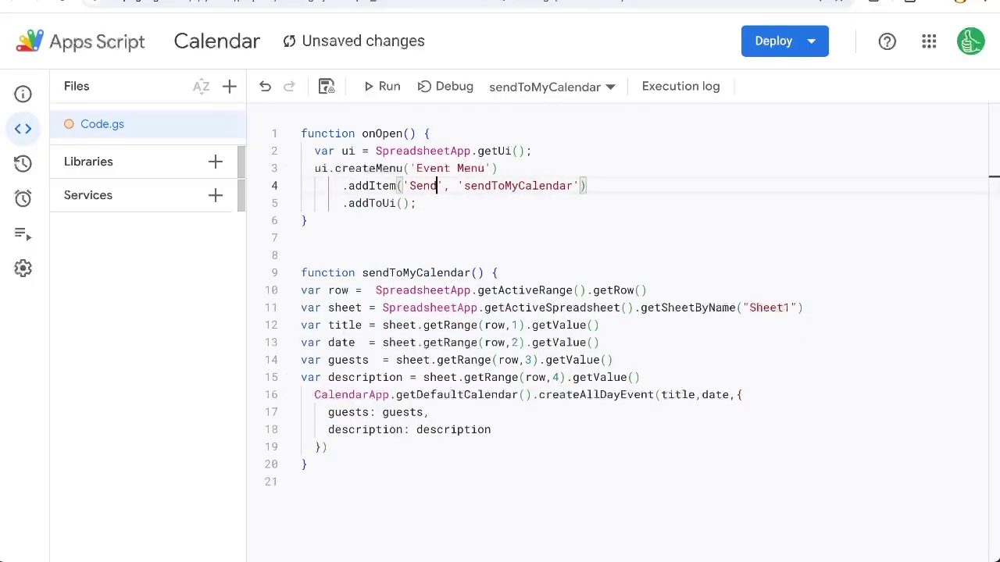
pyautogui.write(' Selected Ro')
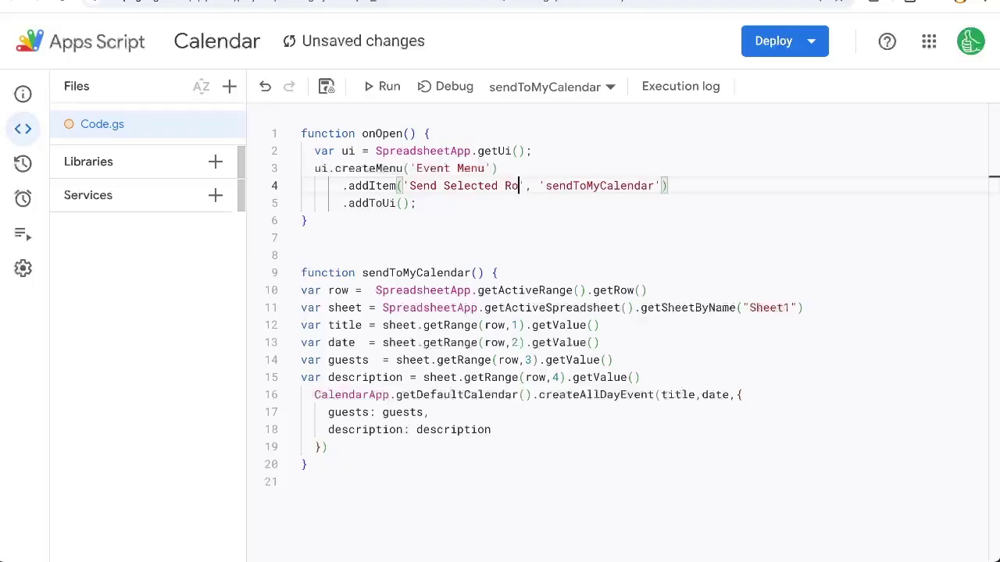
pyautogui.write("w to Calendar', 'sendToMyCalendar")
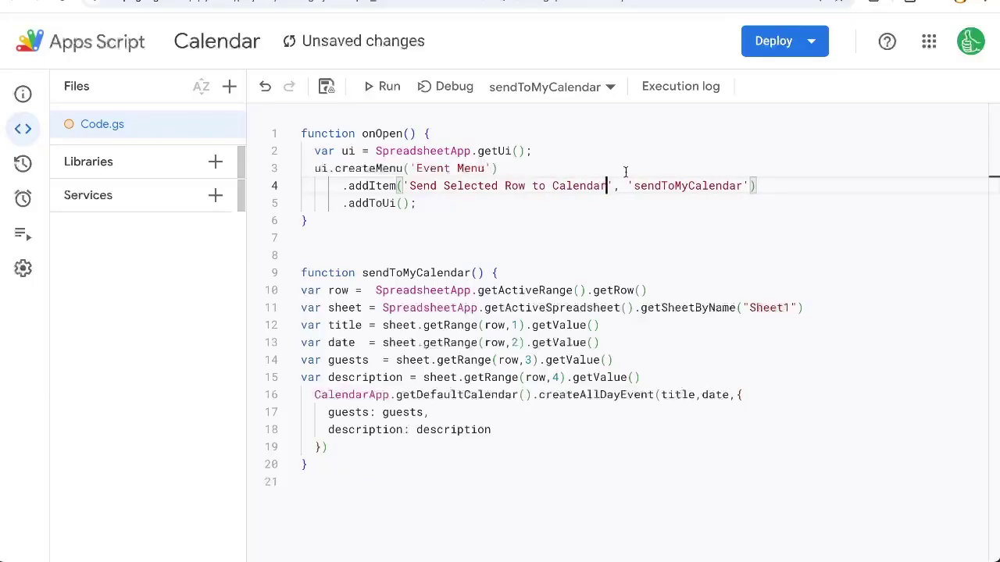
# Step: Confirm the menu item's function name matches sendToMyCalendar and save the project
pyautogui.doubleClick(659, 186)
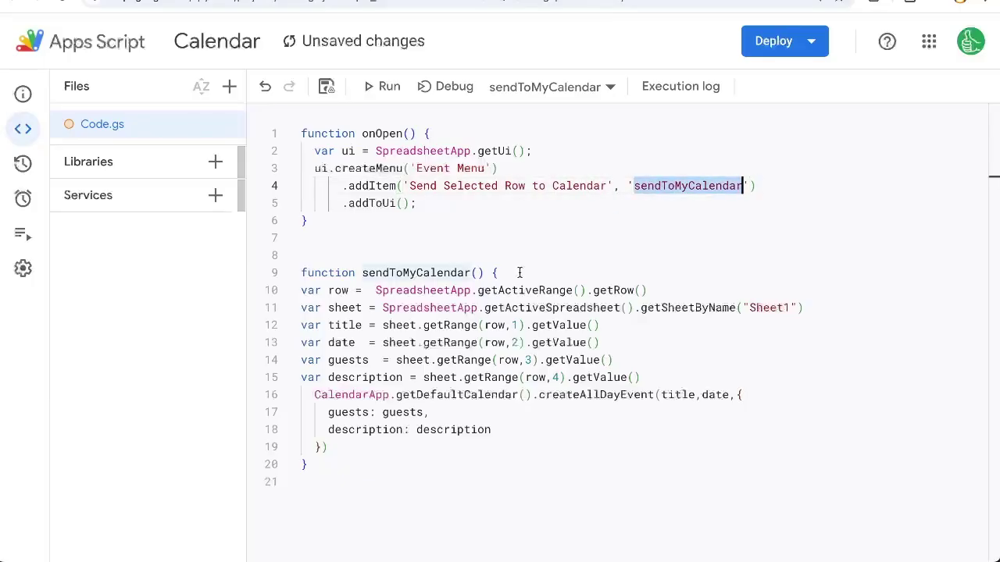
pyautogui.doubleClick(388, 273)
pyautogui.hotkey('ctrl', 's')
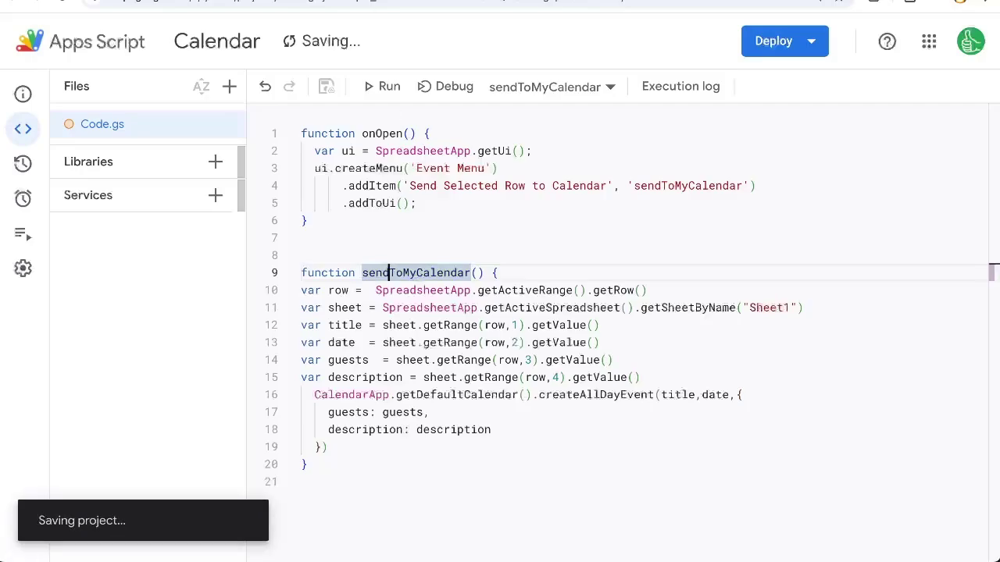
pyautogui.moveTo(370, 127); pyautogui.dragTo(475, 126)
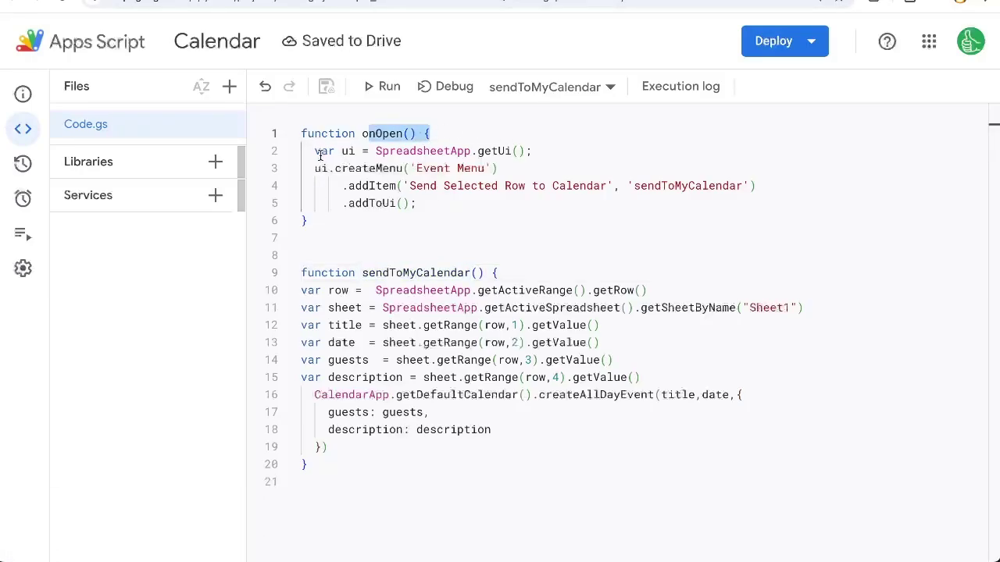
pyautogui.moveTo(319, 154); pyautogui.dragTo(339, 186)
pyautogui.click(368, 223)
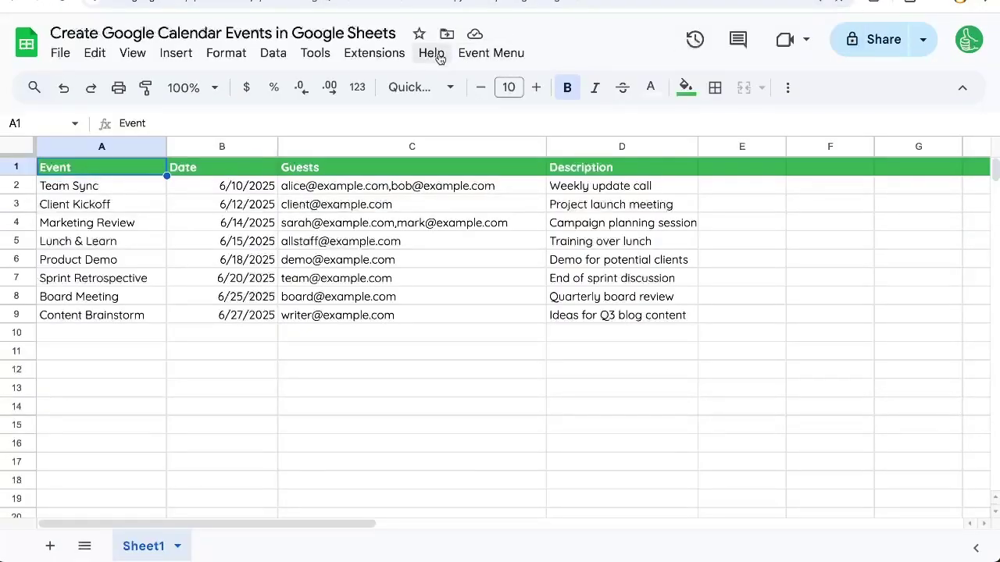
# Step: Send the Client Kickoff row through Event Menu, then verify its June 12 all-day Calendar event
pyautogui.click(482, 60)
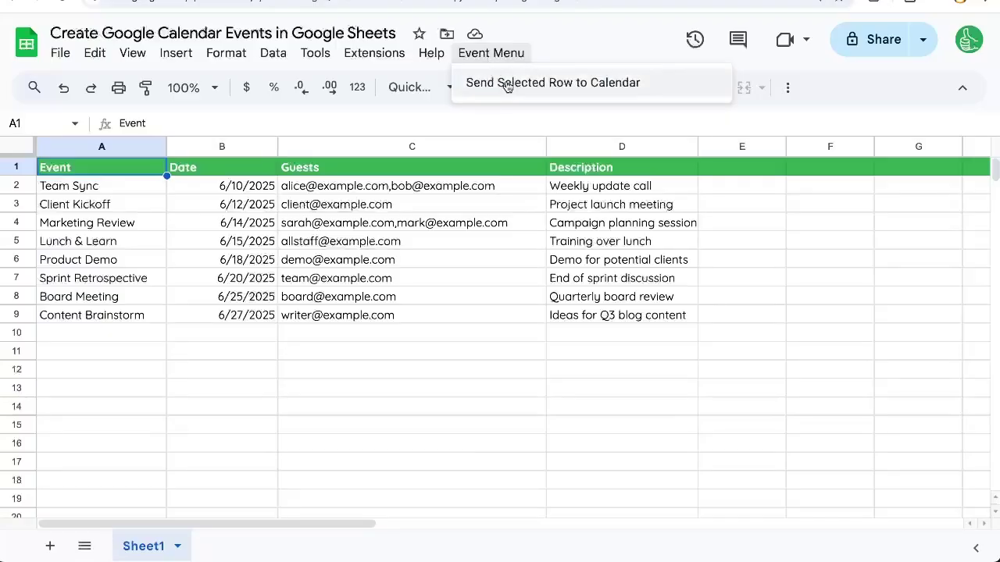
pyautogui.click(187, 222)
pyautogui.click(235, 210)
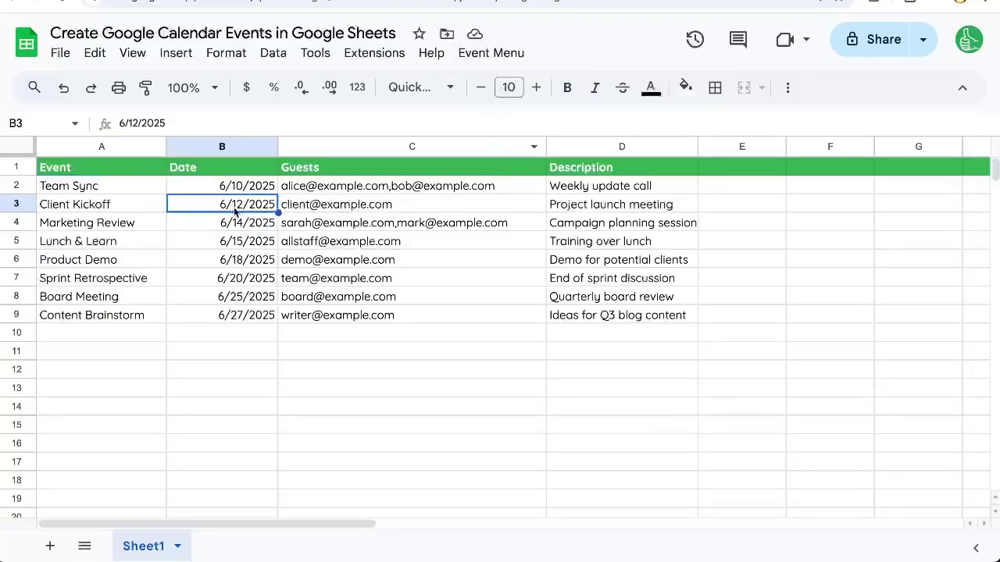
pyautogui.click(477, 57)
pyautogui.click(523, 87)
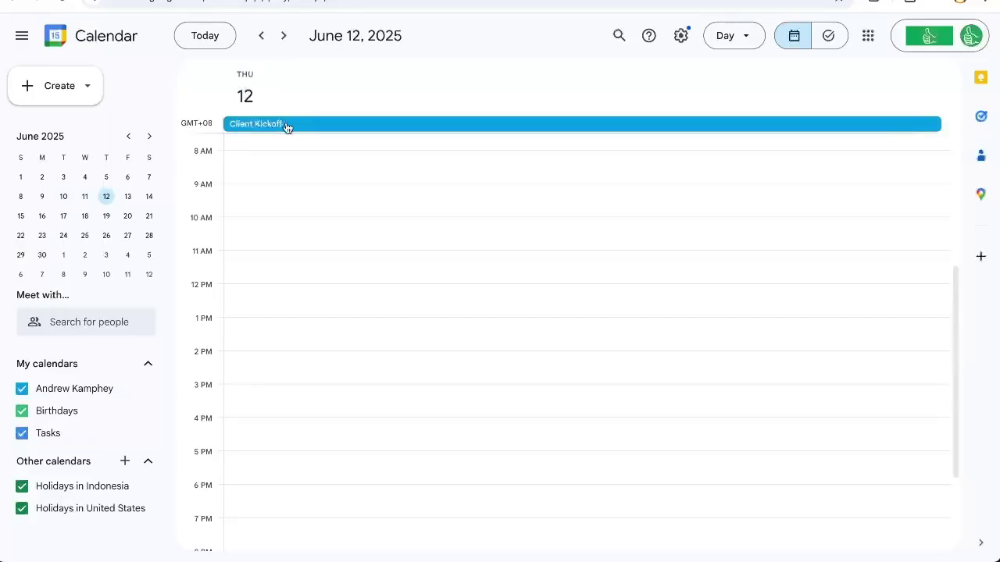
pyautogui.click(287, 126)
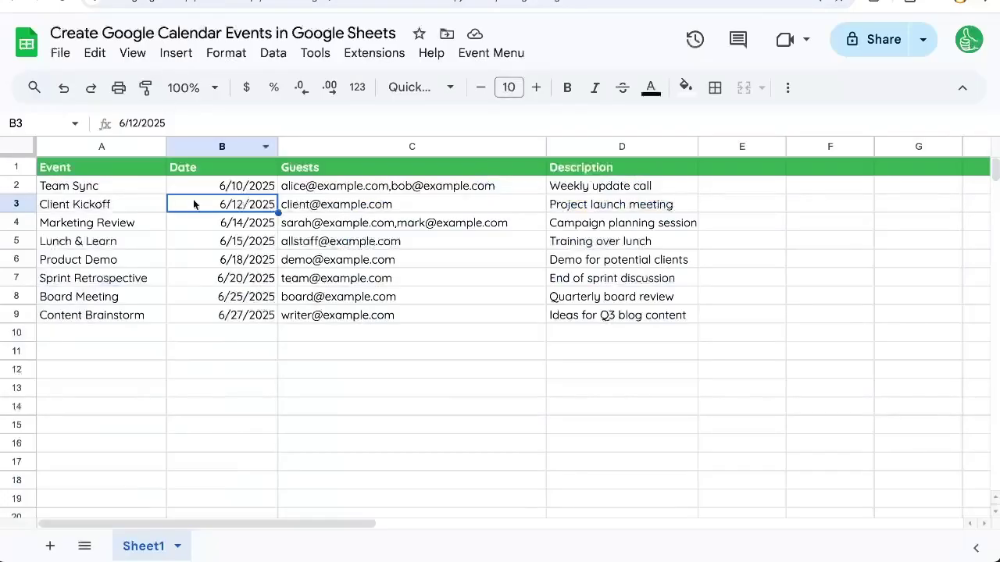
pyautogui.click(355, 241)
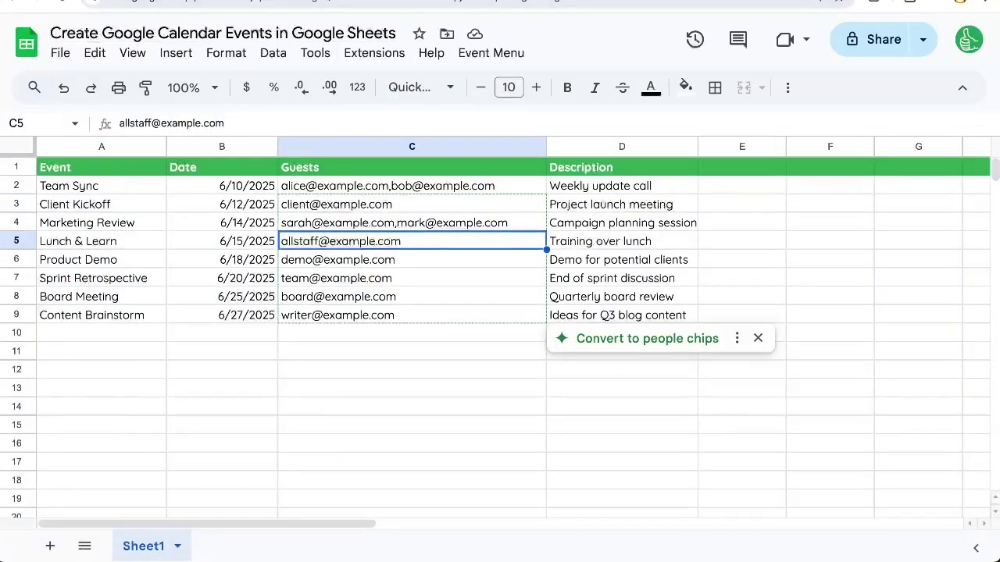
pyautogui.click(300, 2)
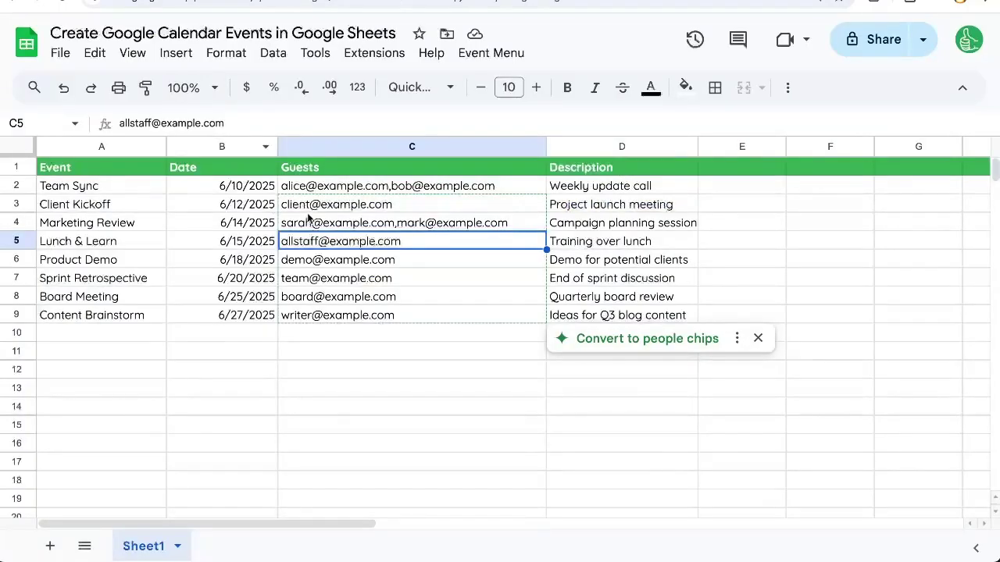